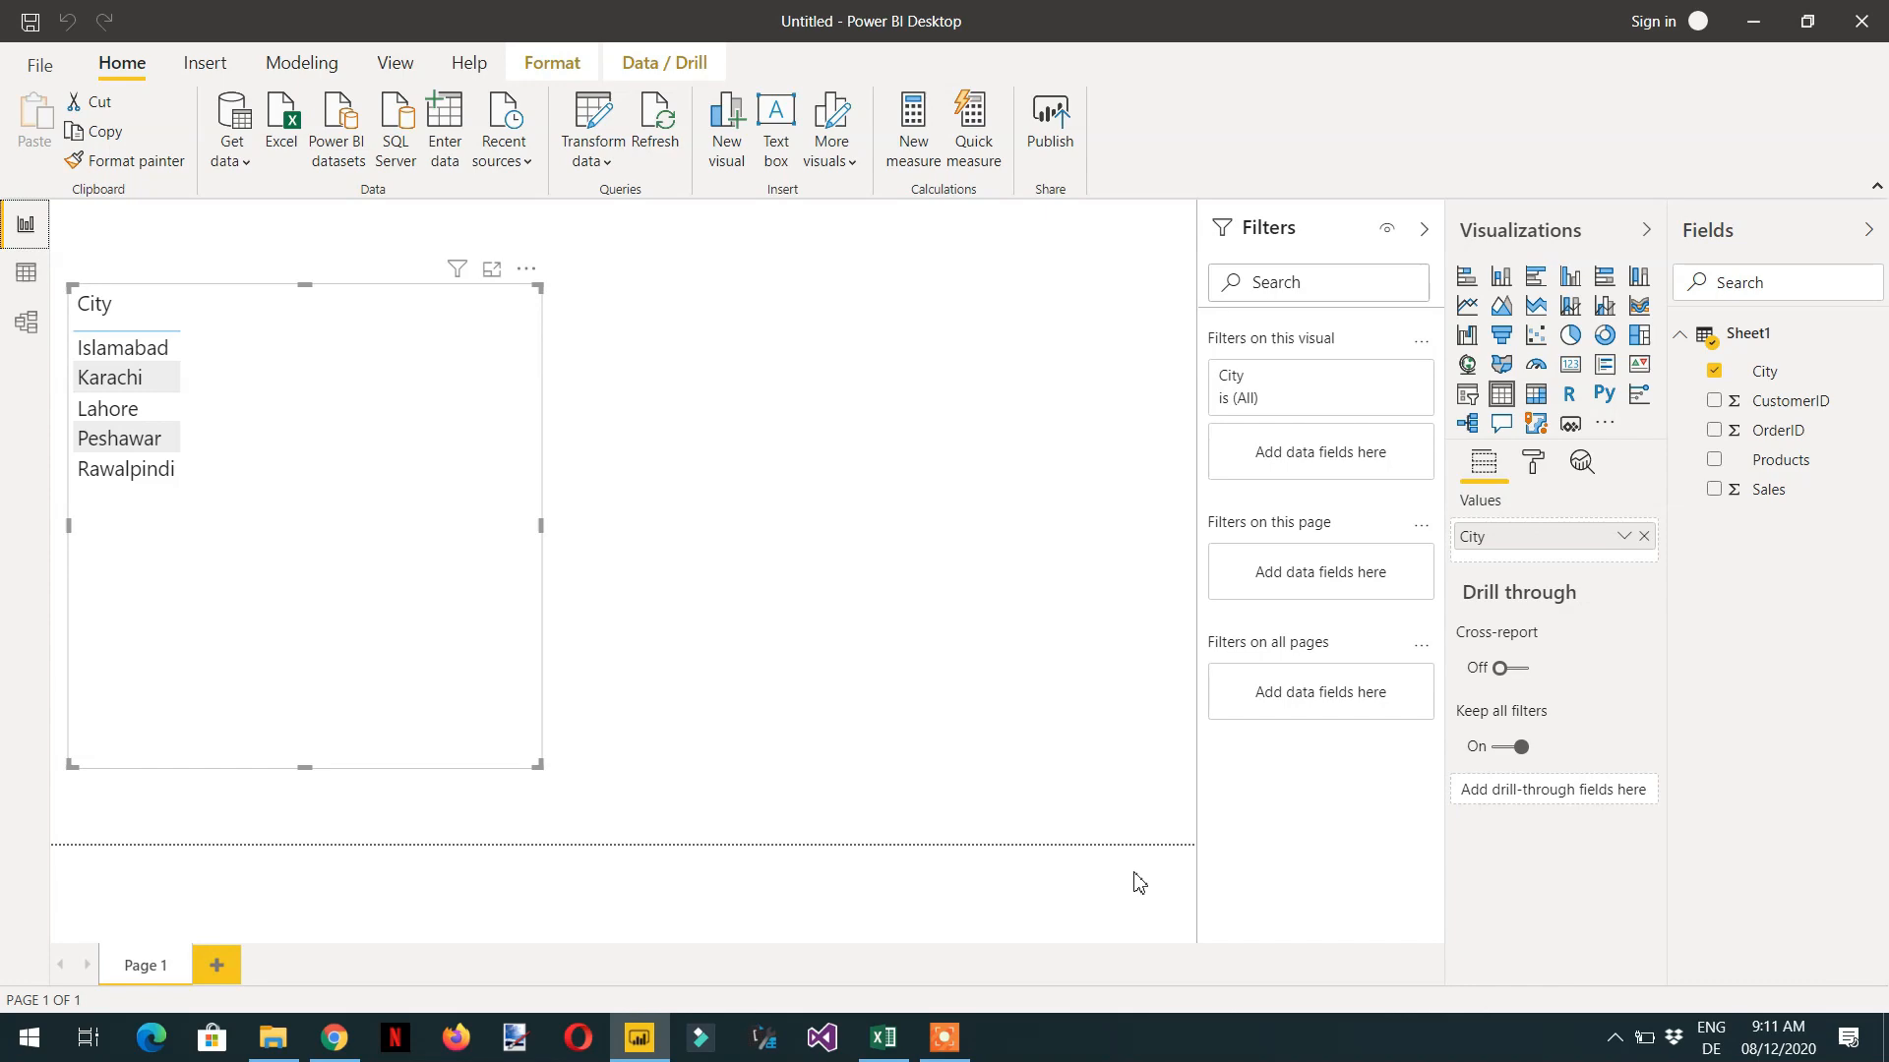
# - Switch to the Excel workbook "delimited data" to examine its comma-separated Products column, and return to the Power BI report
pyautogui.click(882, 1037)
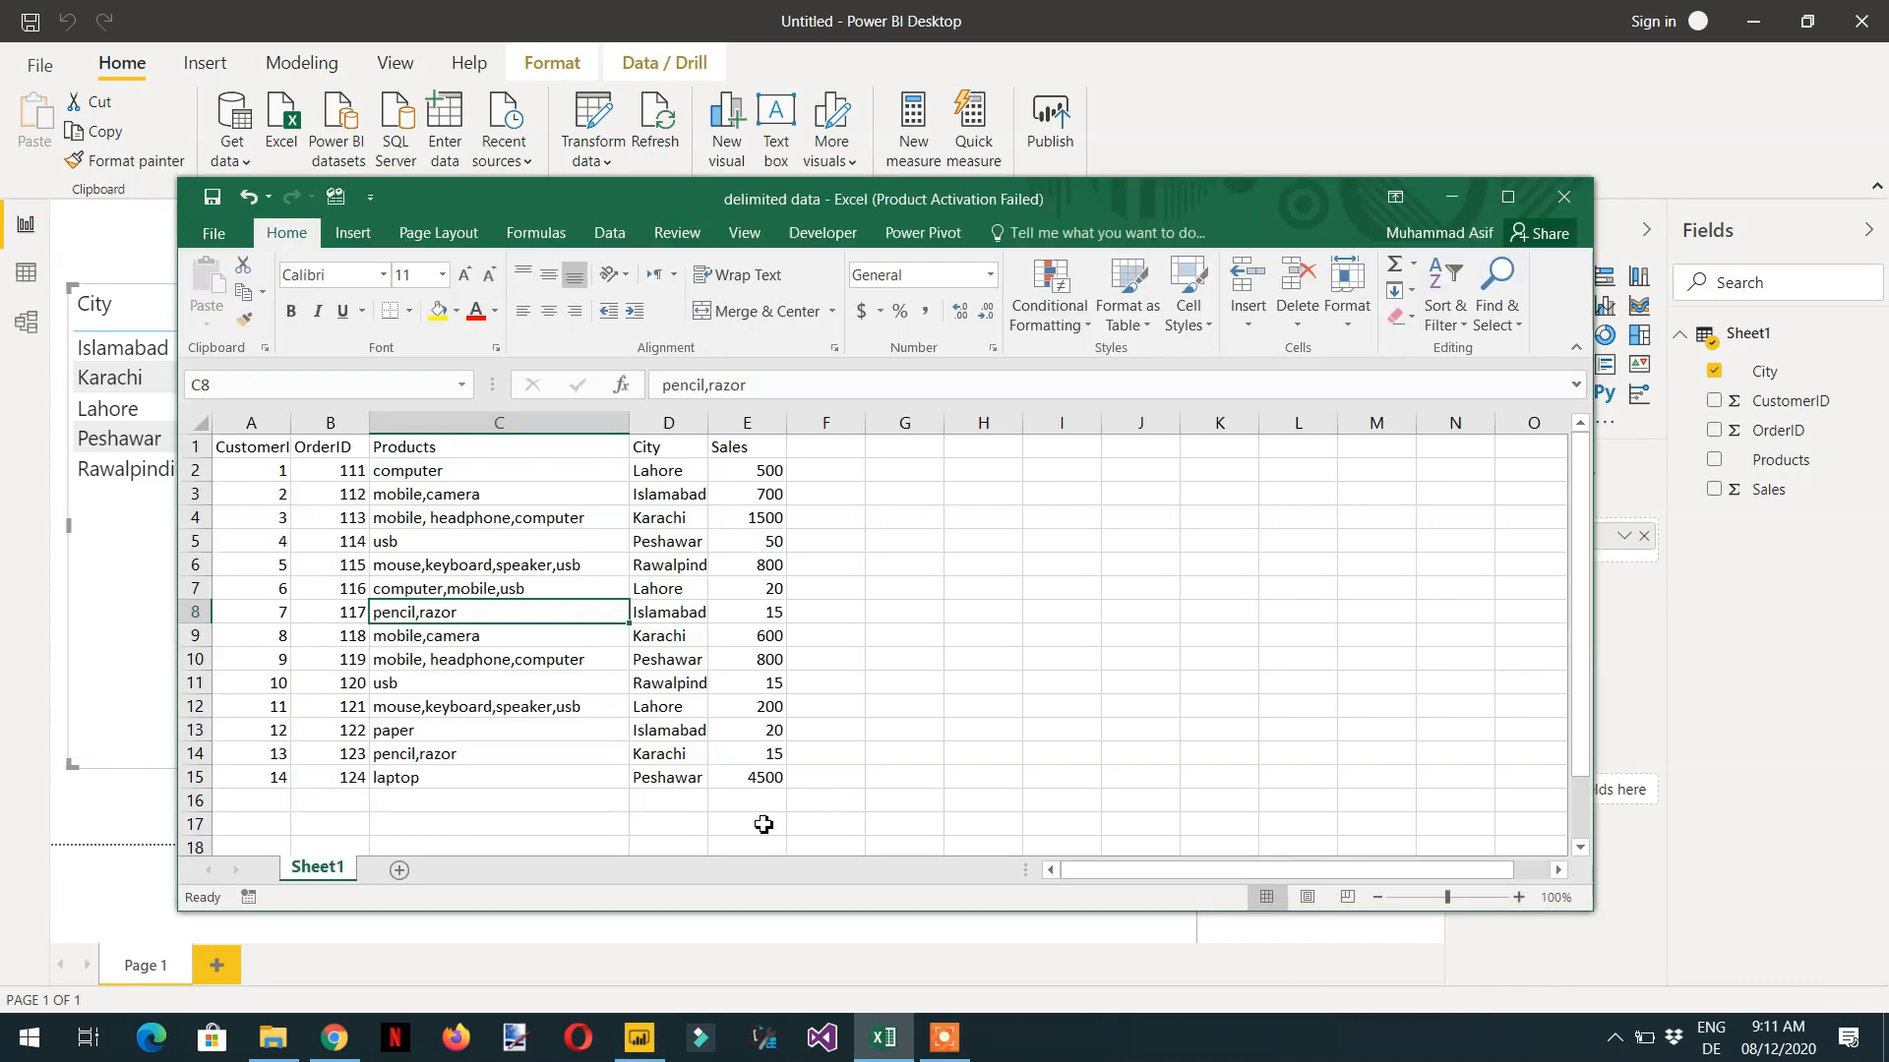
pyautogui.moveTo(747, 202); pyautogui.dragTo(756, 121)
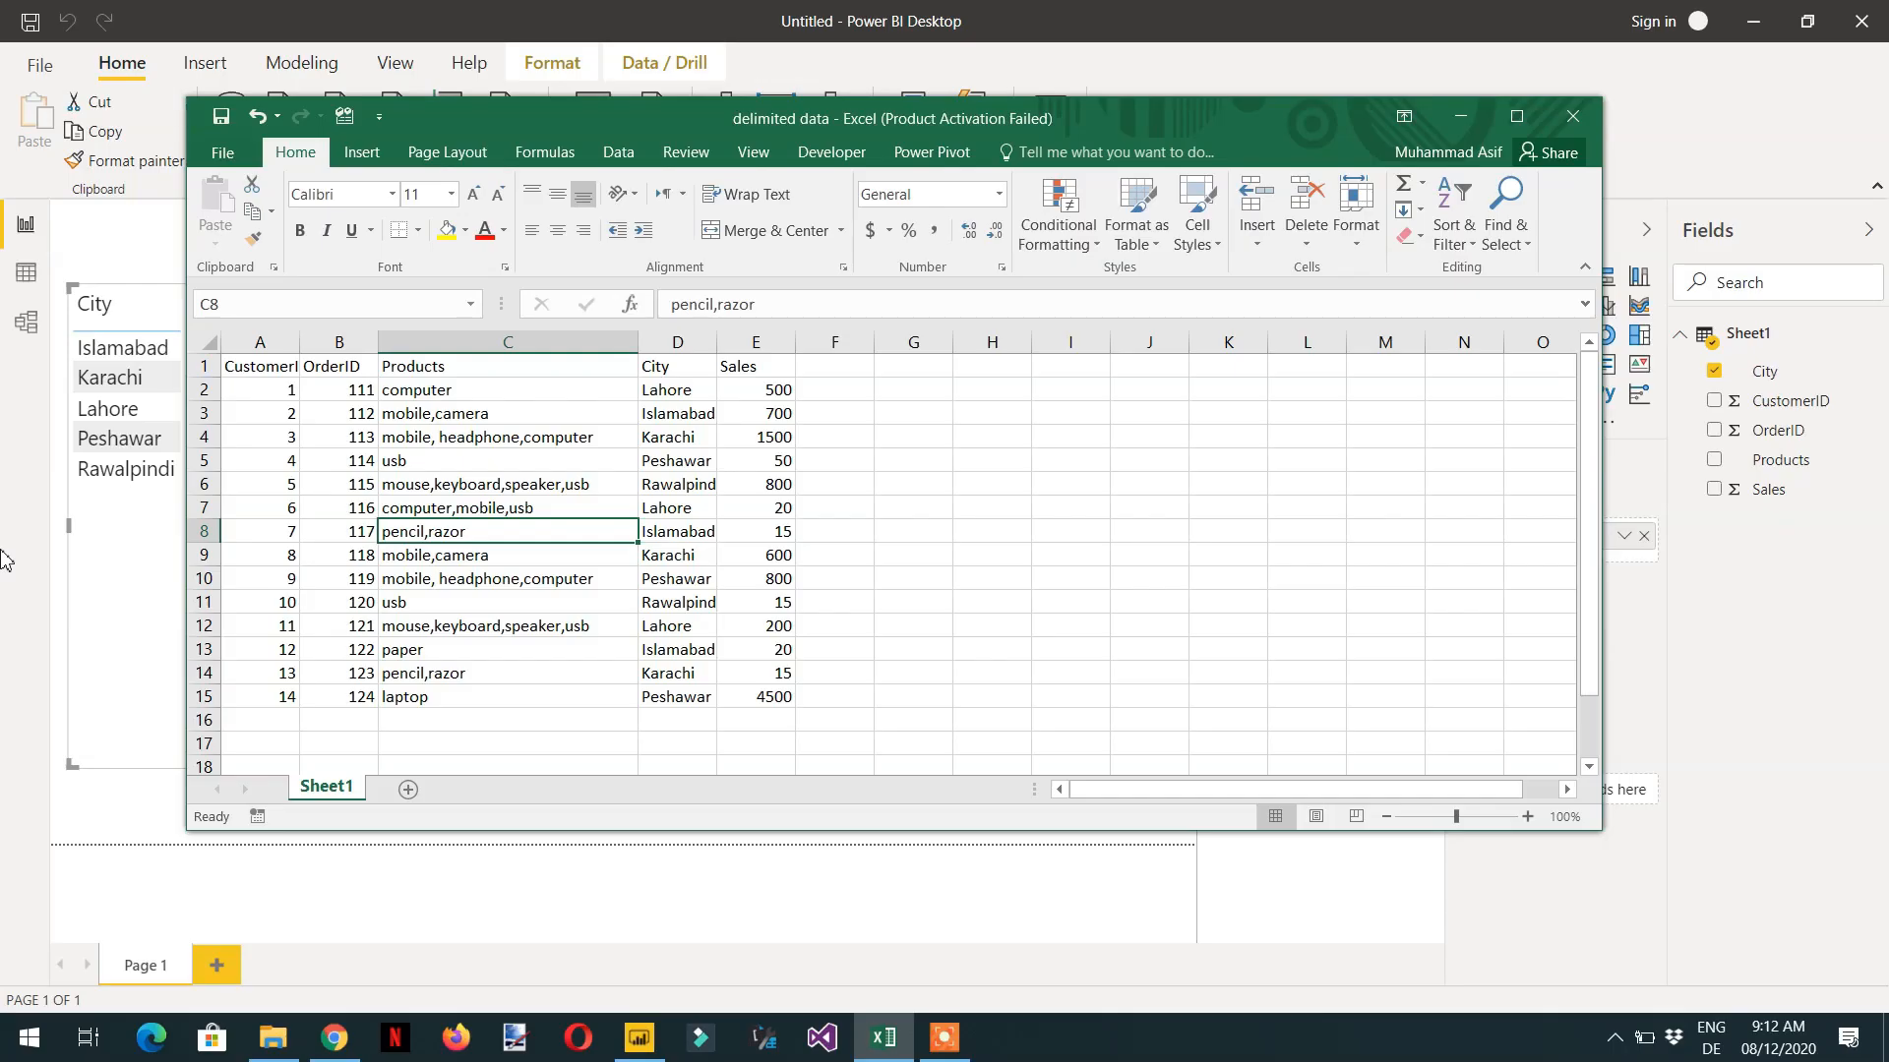
pyautogui.click(22, 500)
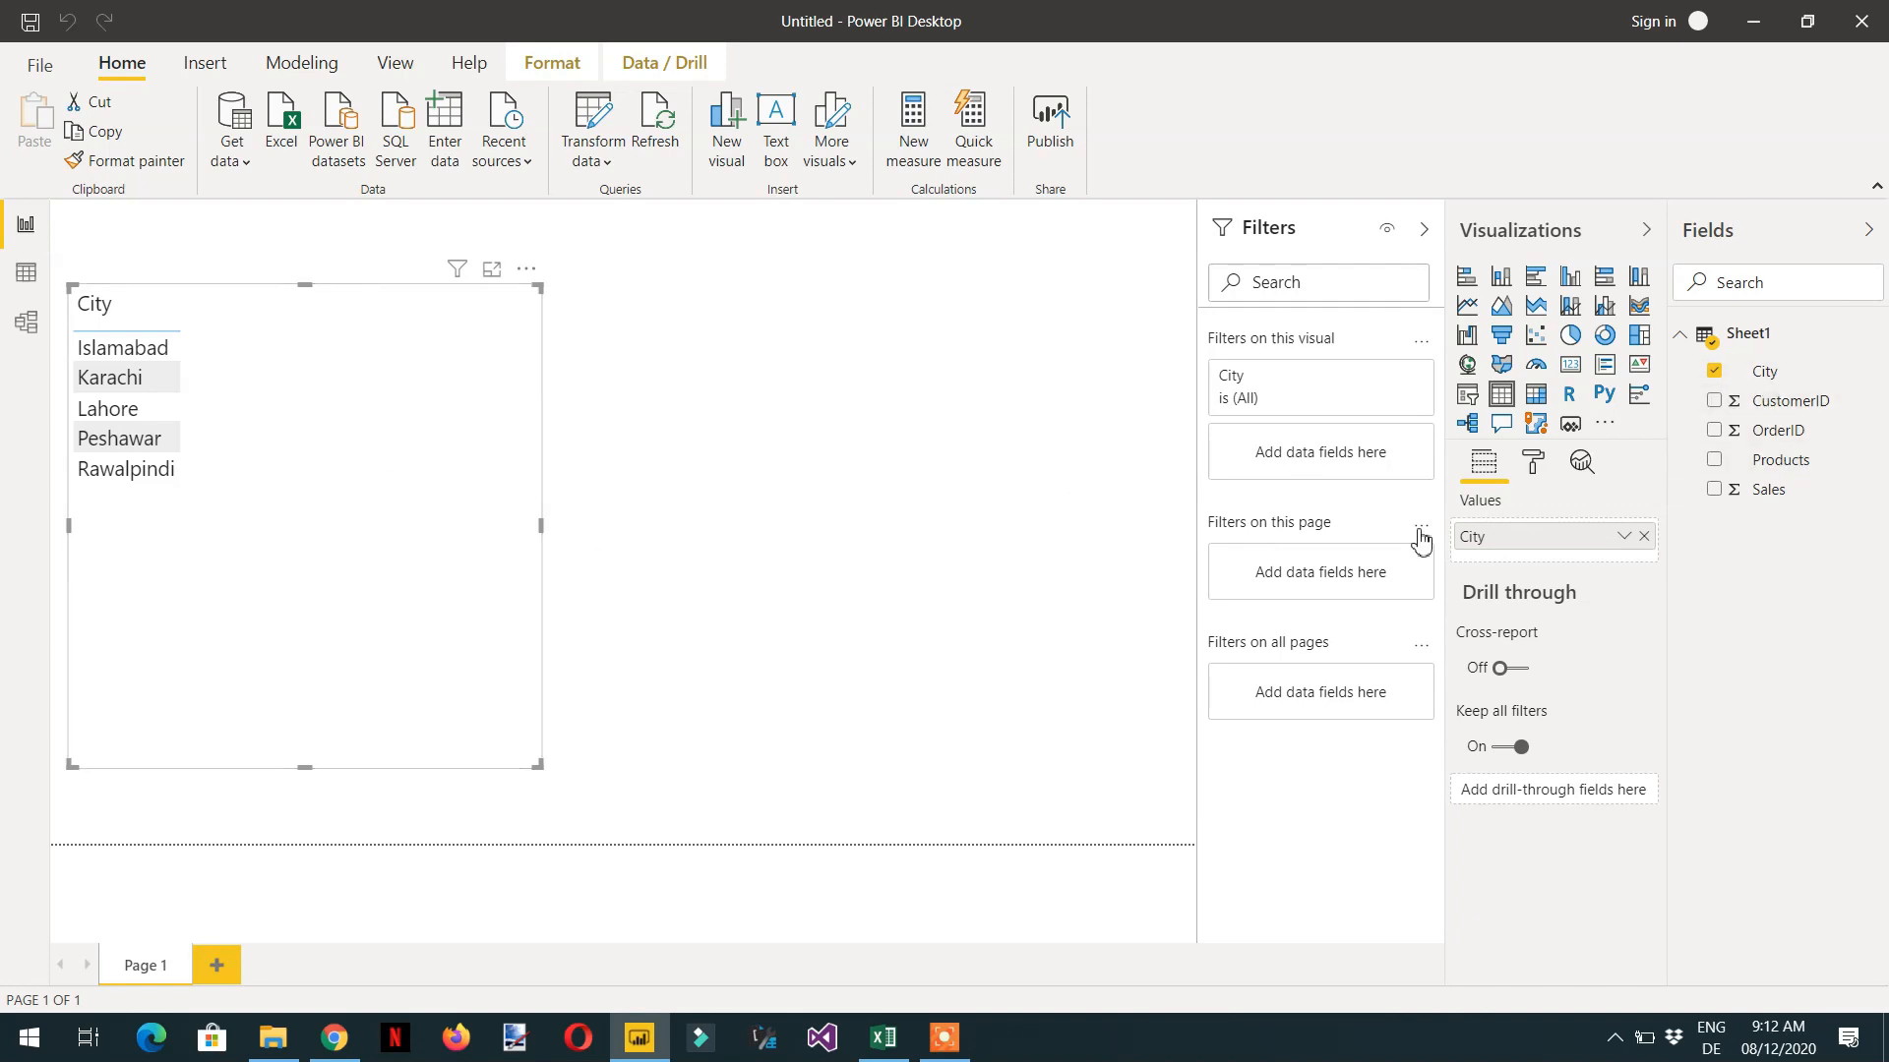
# - Add the Products field to the City table visual and enlarge the visual
pyautogui.click(1714, 460)
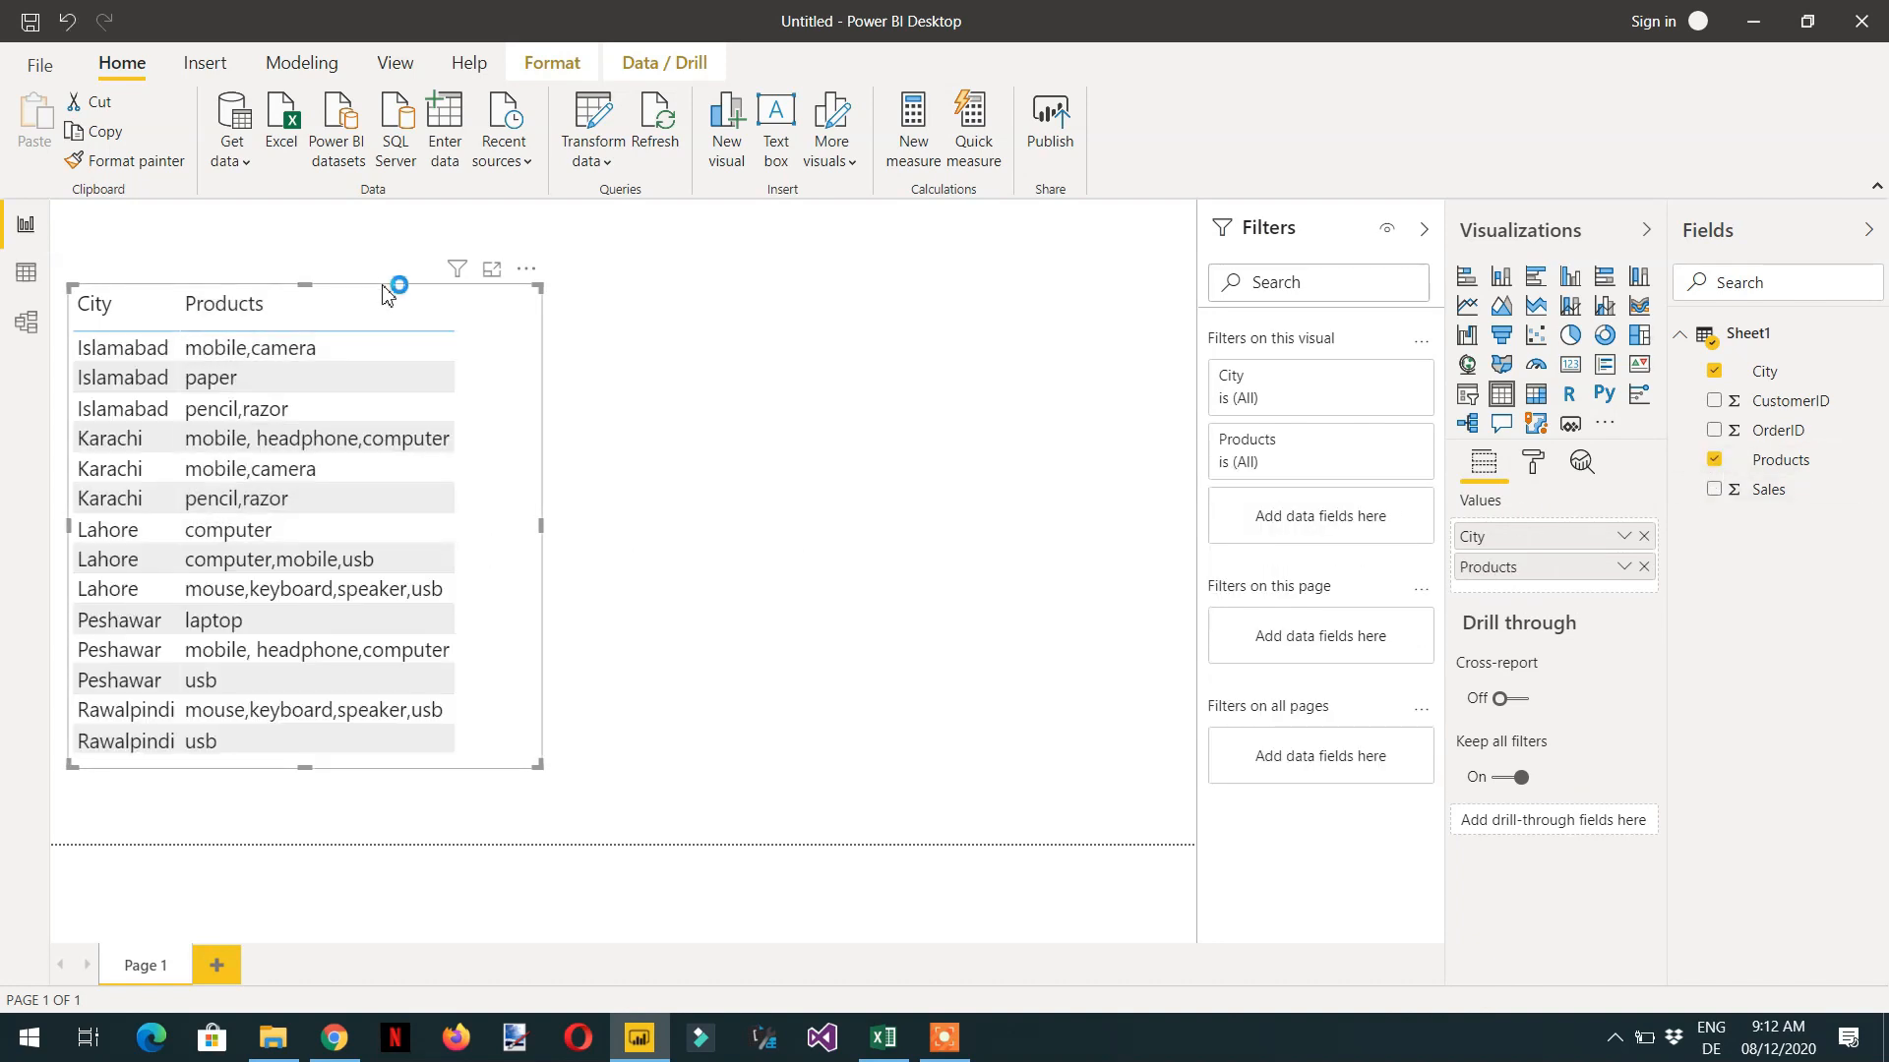
pyautogui.moveTo(392, 284); pyautogui.dragTo(399, 239)
pyautogui.moveTo(548, 721); pyautogui.dragTo(620, 795)
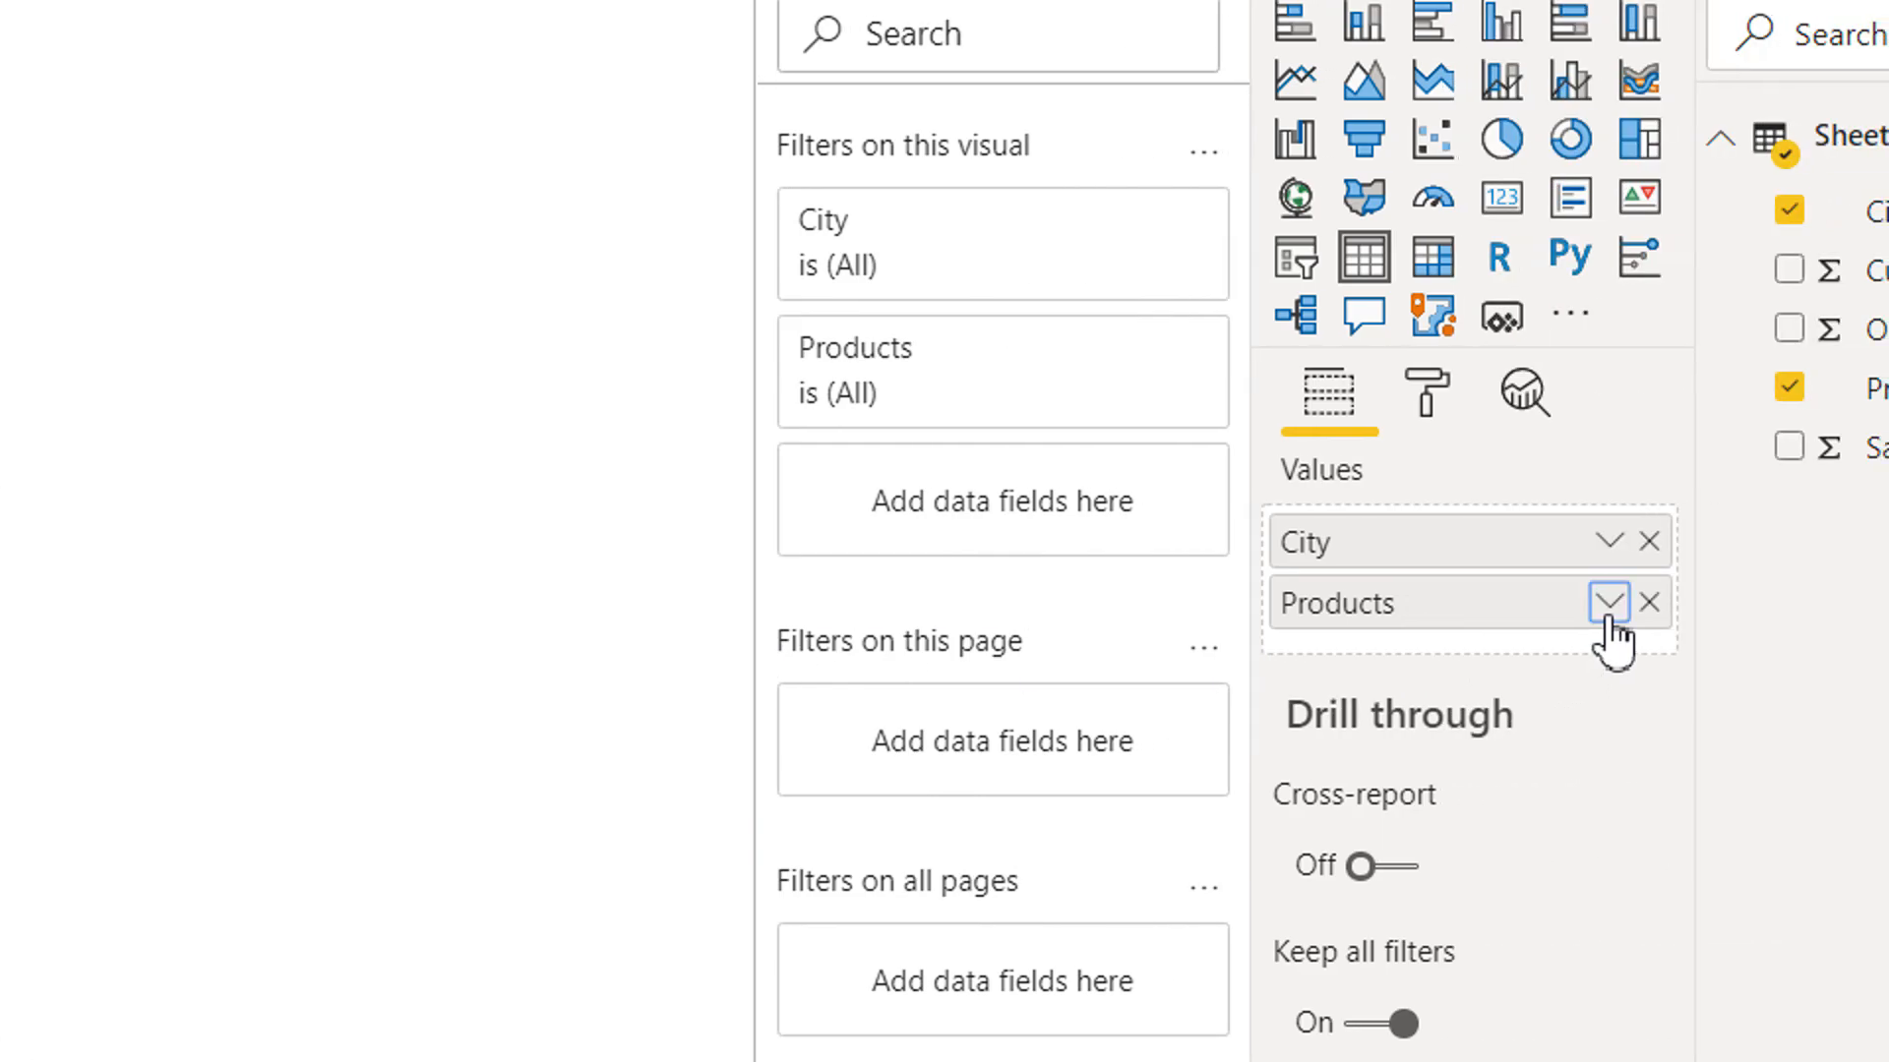
# - Summarize the Products field in the City table visual by Count
pyautogui.click(1614, 604)
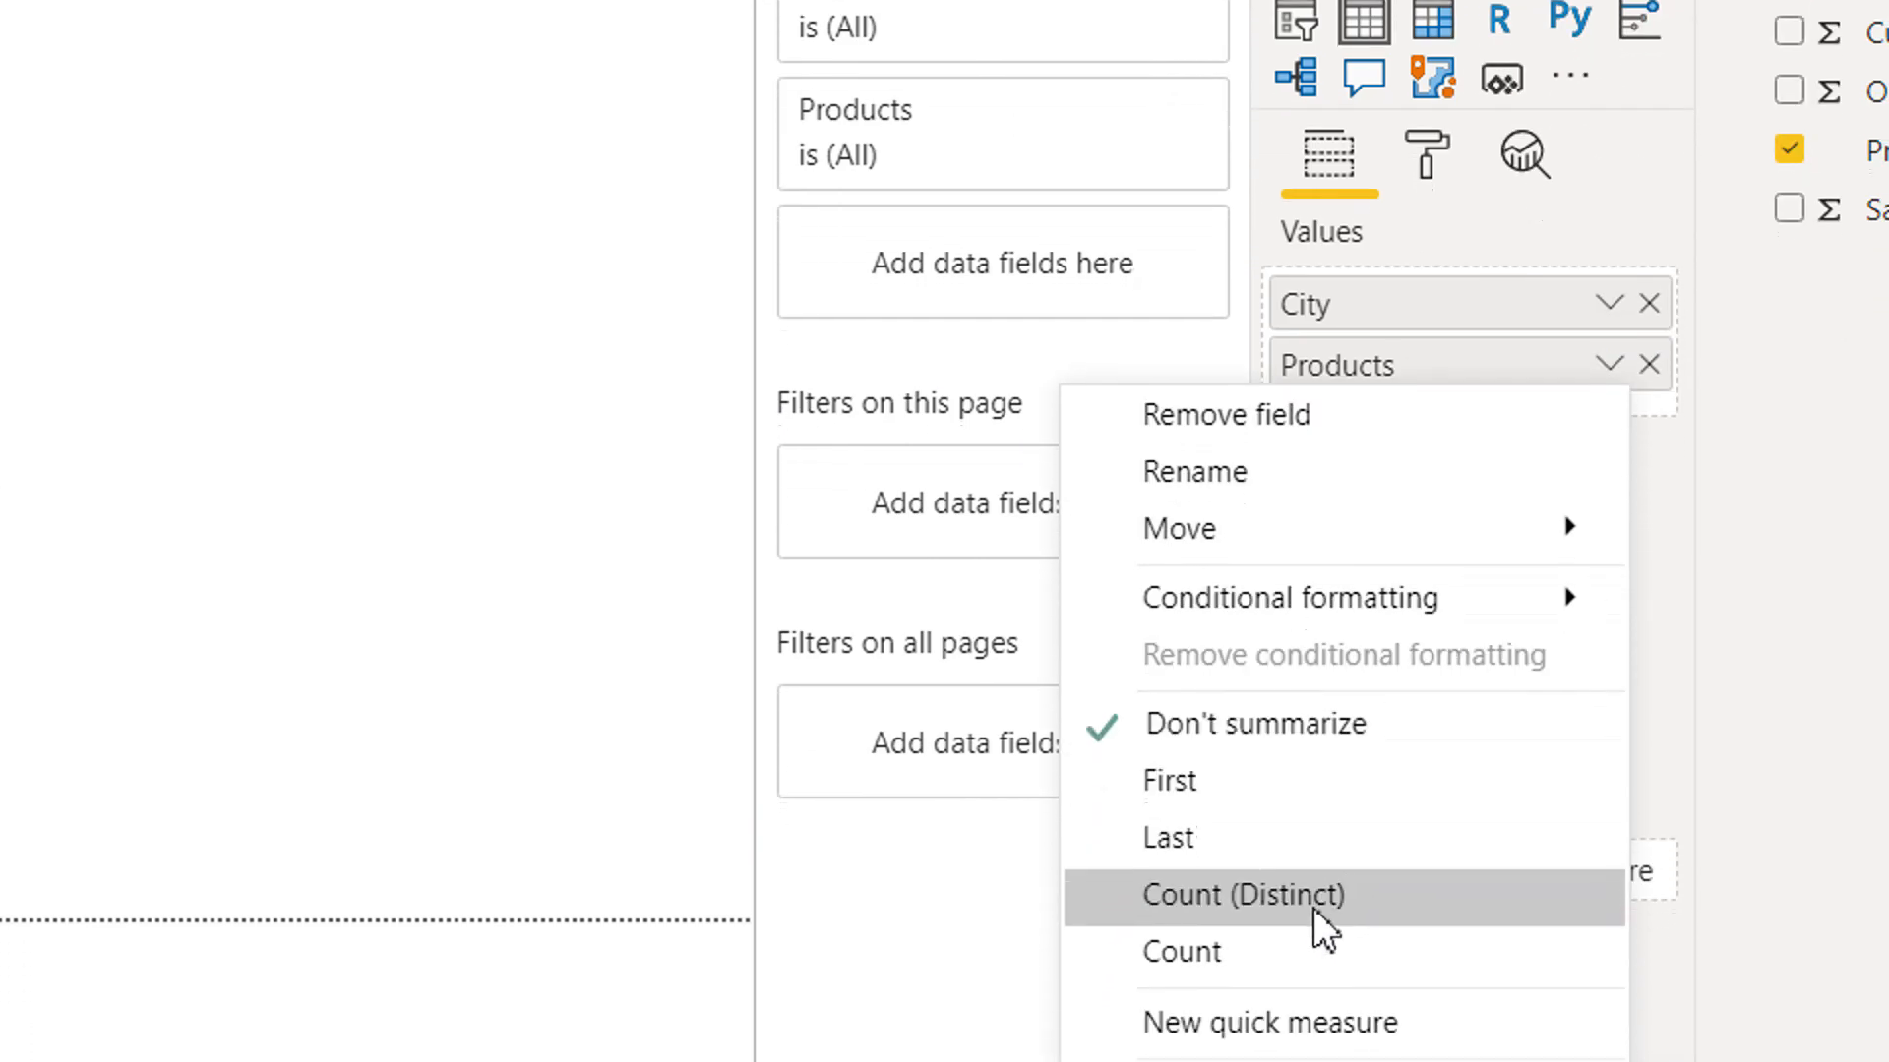
pyautogui.click(1299, 1013)
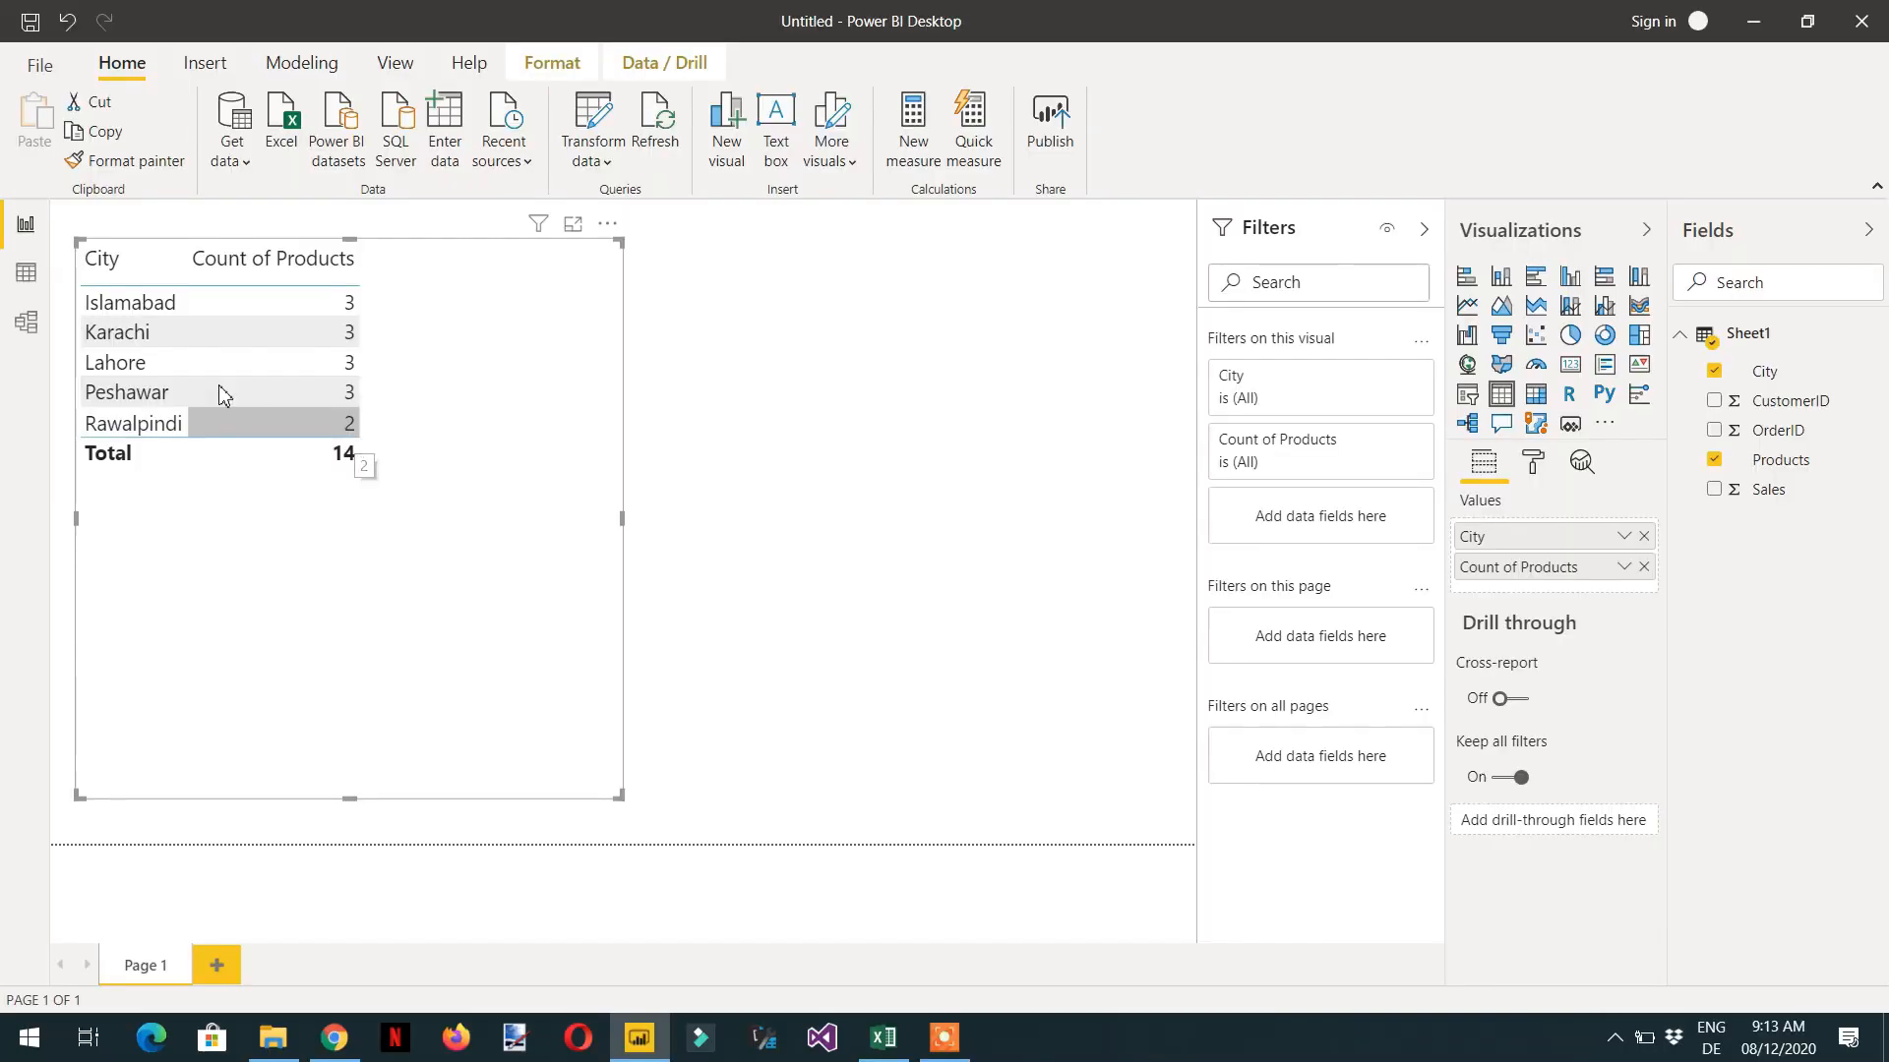
# - Show Sheet1's data rows and filter the City column to Lahore only
pyautogui.click(27, 97)
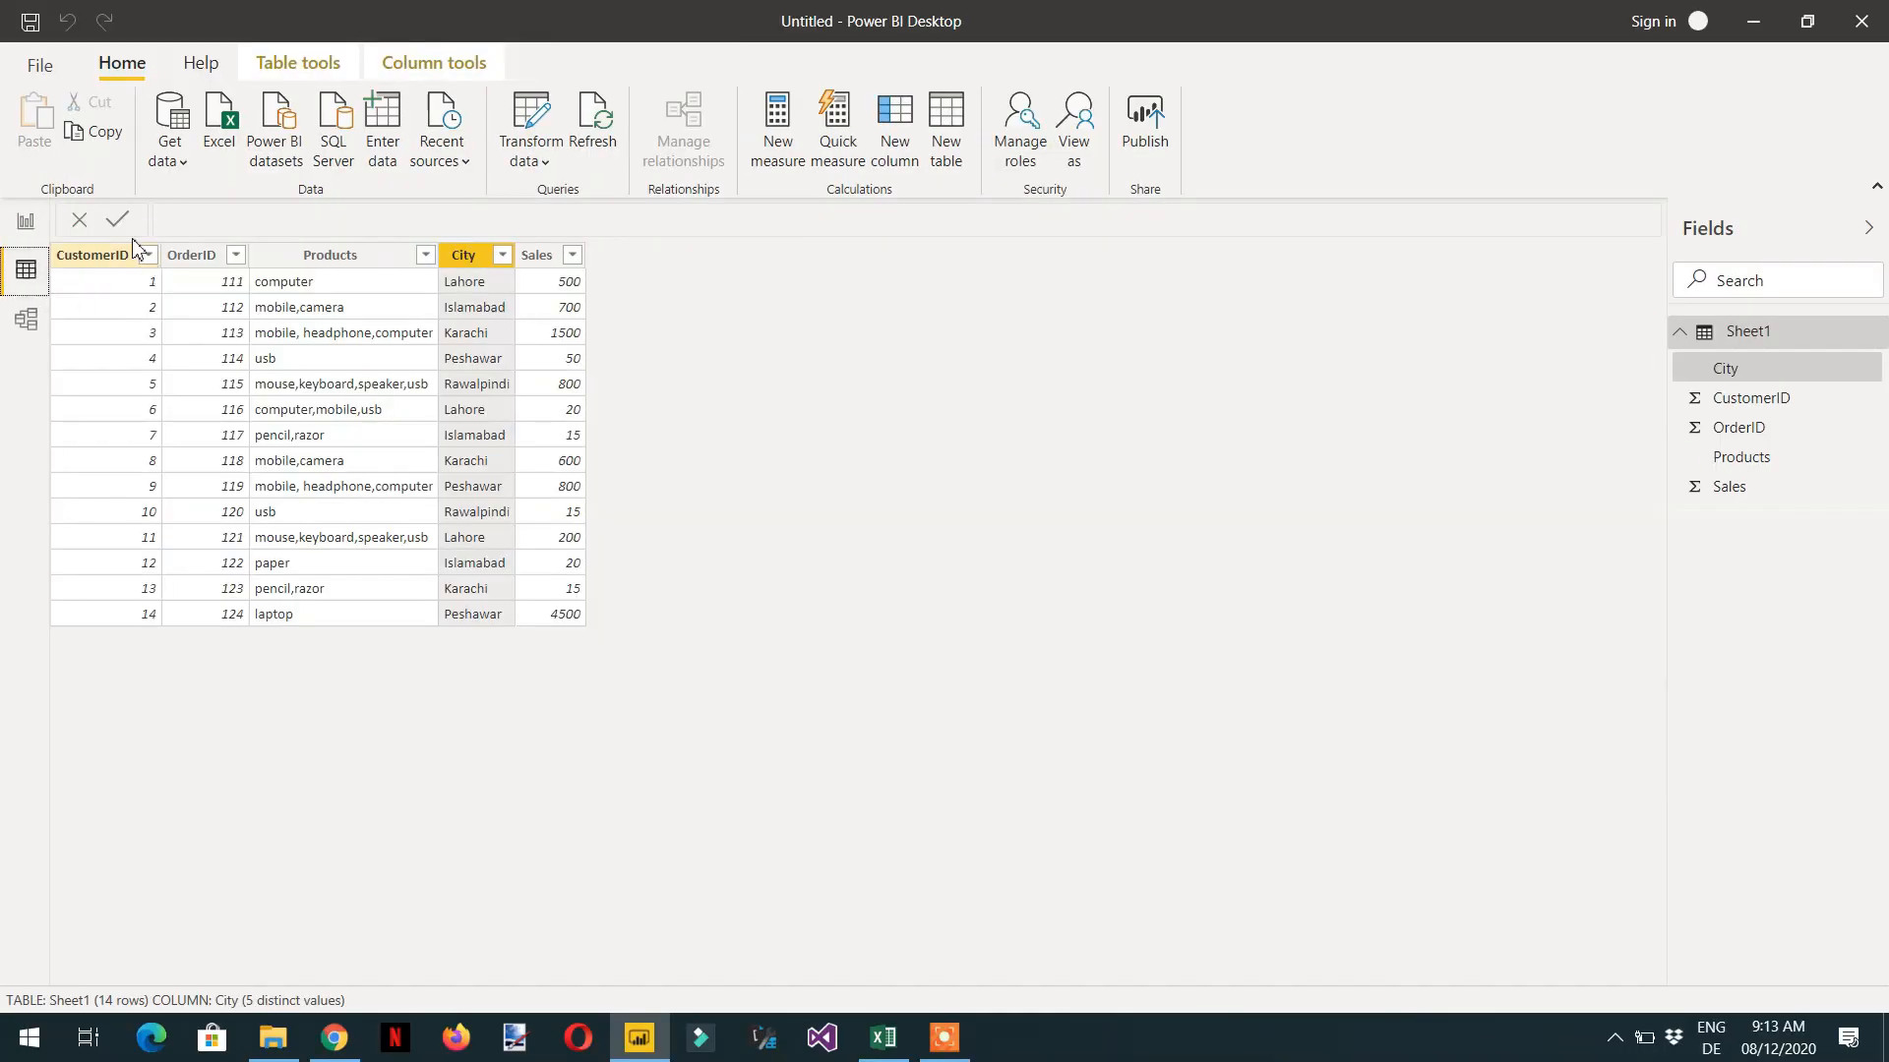
pyautogui.click(501, 254)
pyautogui.click(600, 507)
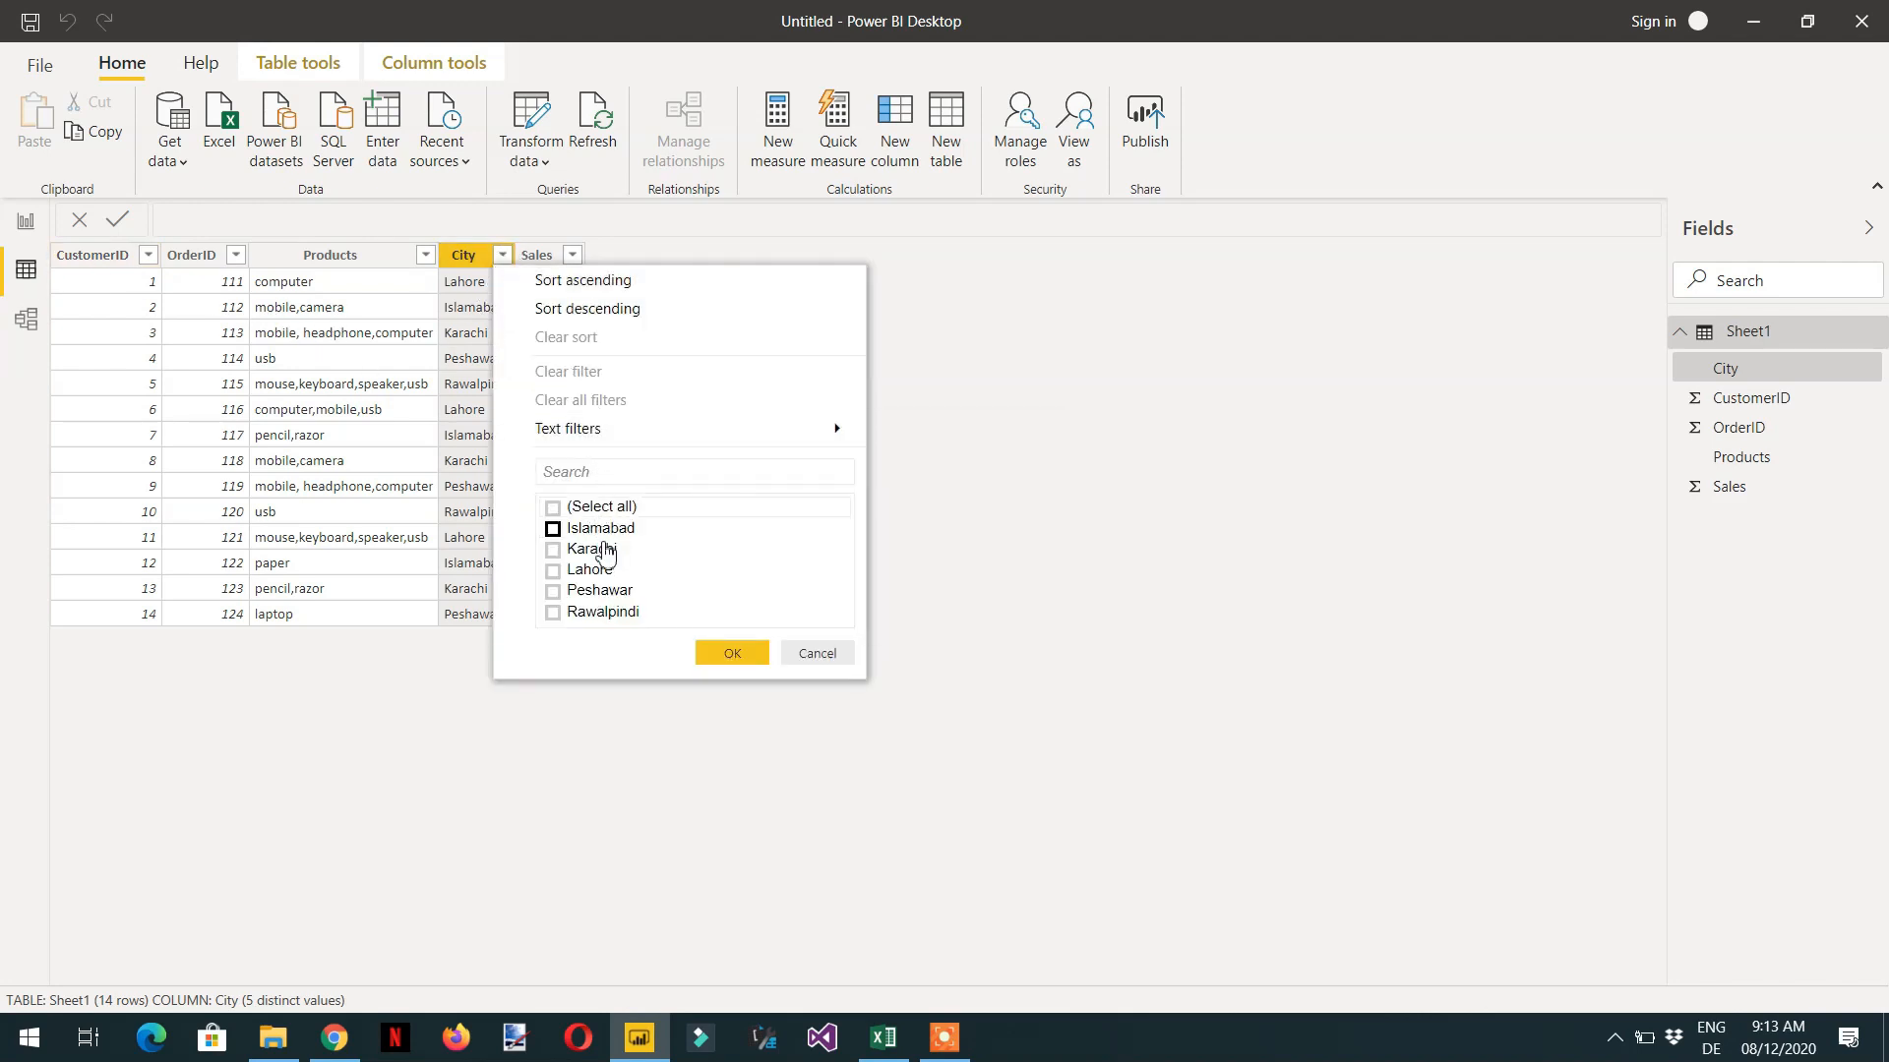
pyautogui.click(597, 573)
pyautogui.click(729, 653)
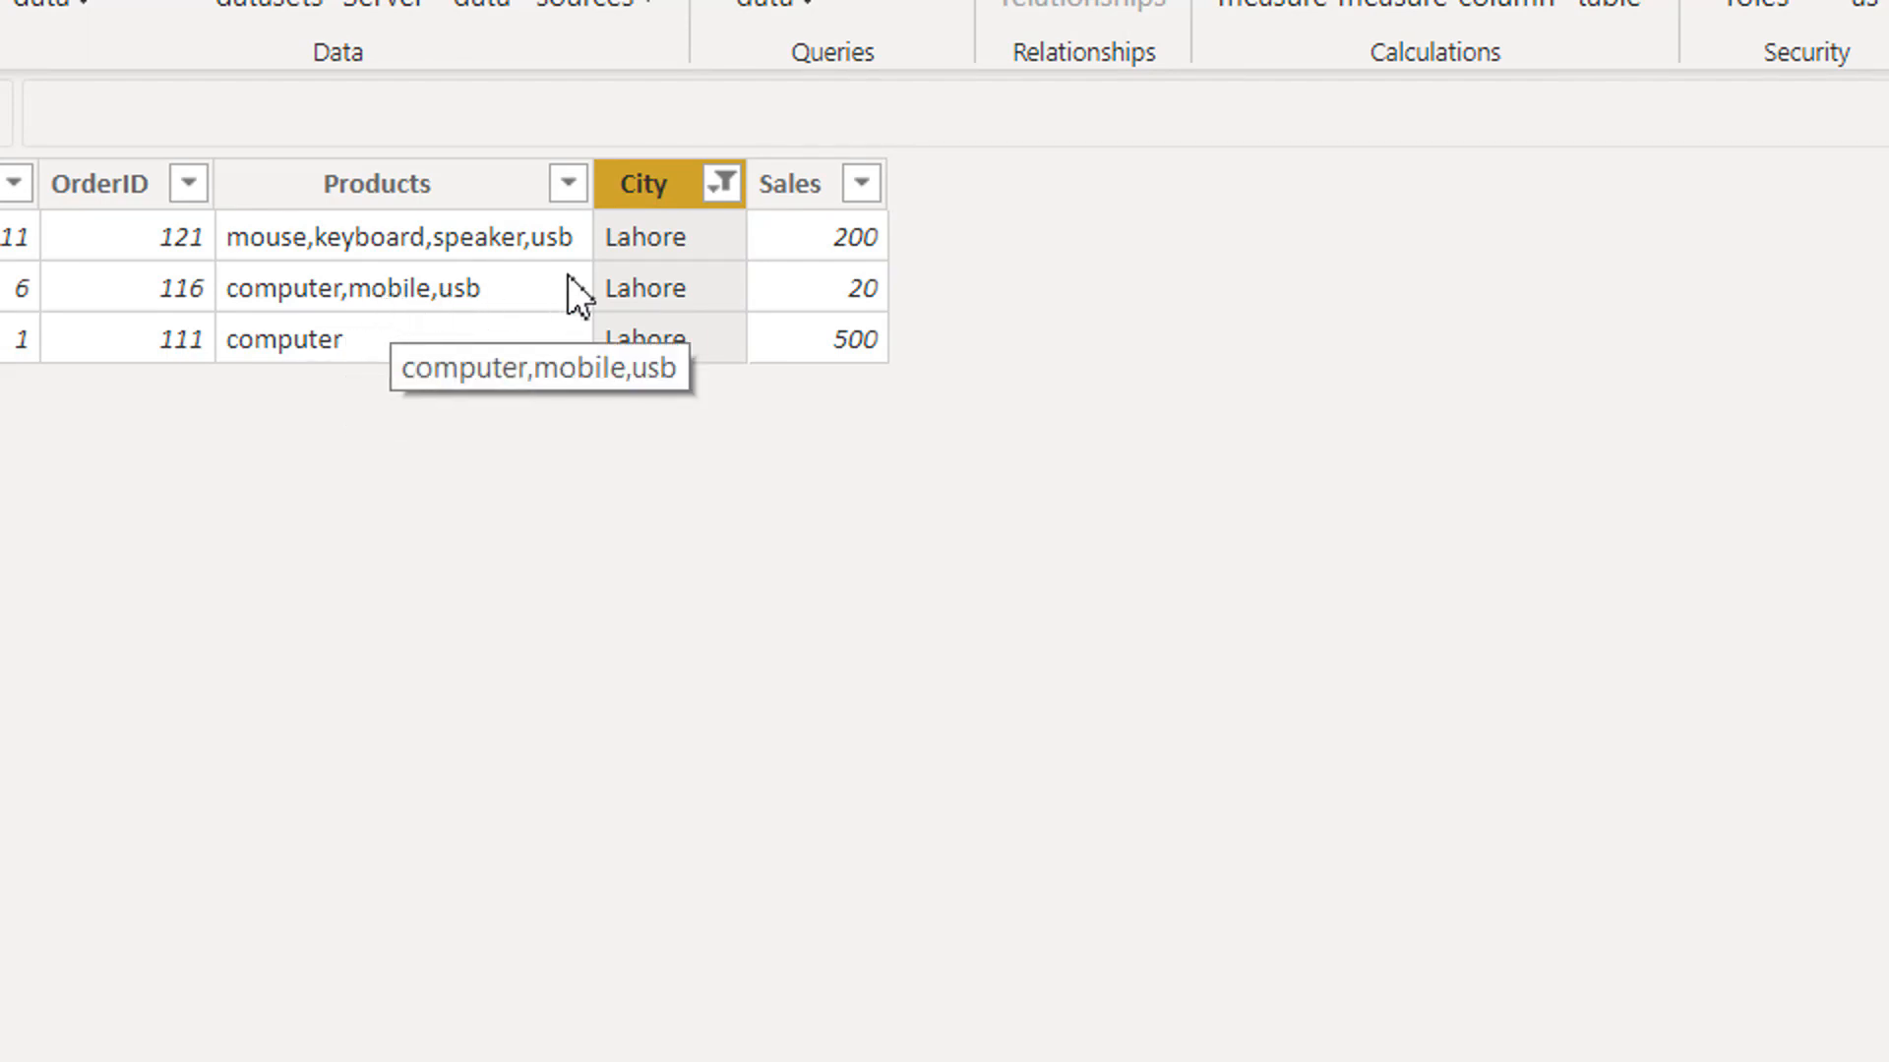
# - Clear all filters from the Sheet1 data table
pyautogui.click(725, 187)
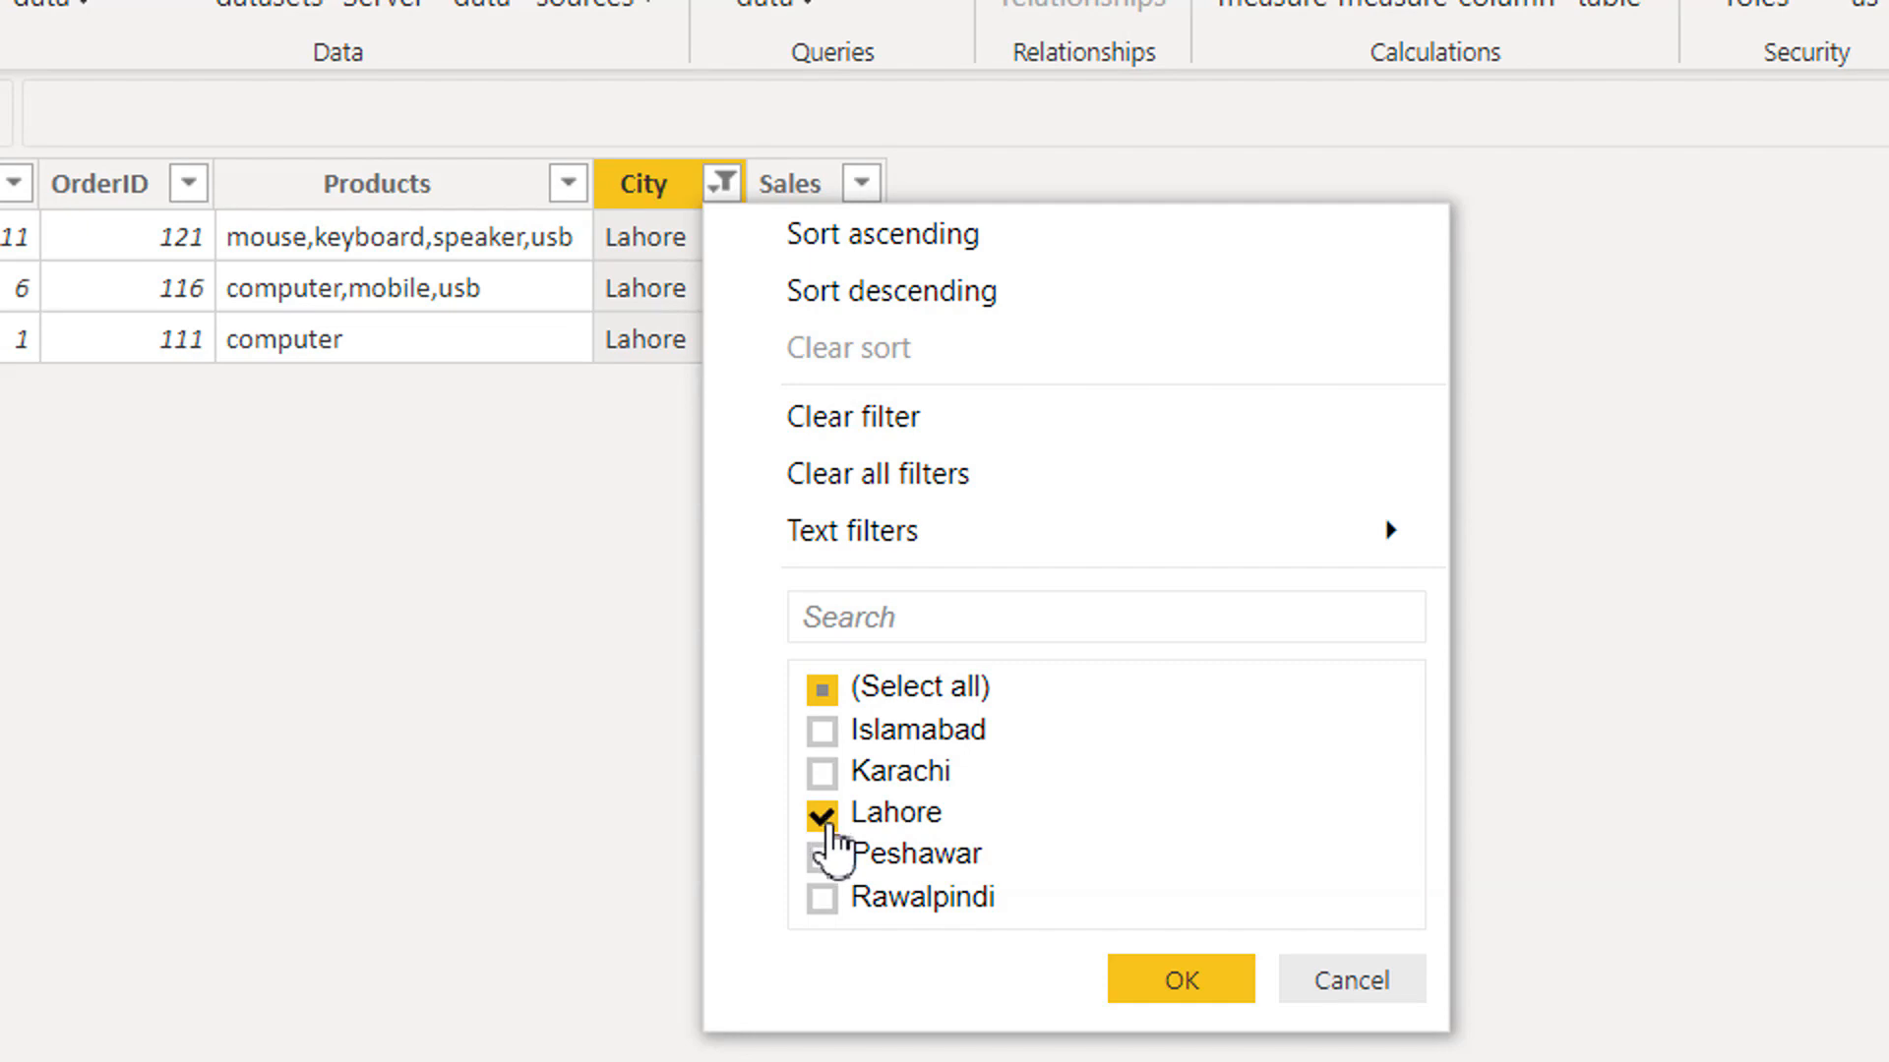
pyautogui.click(822, 816)
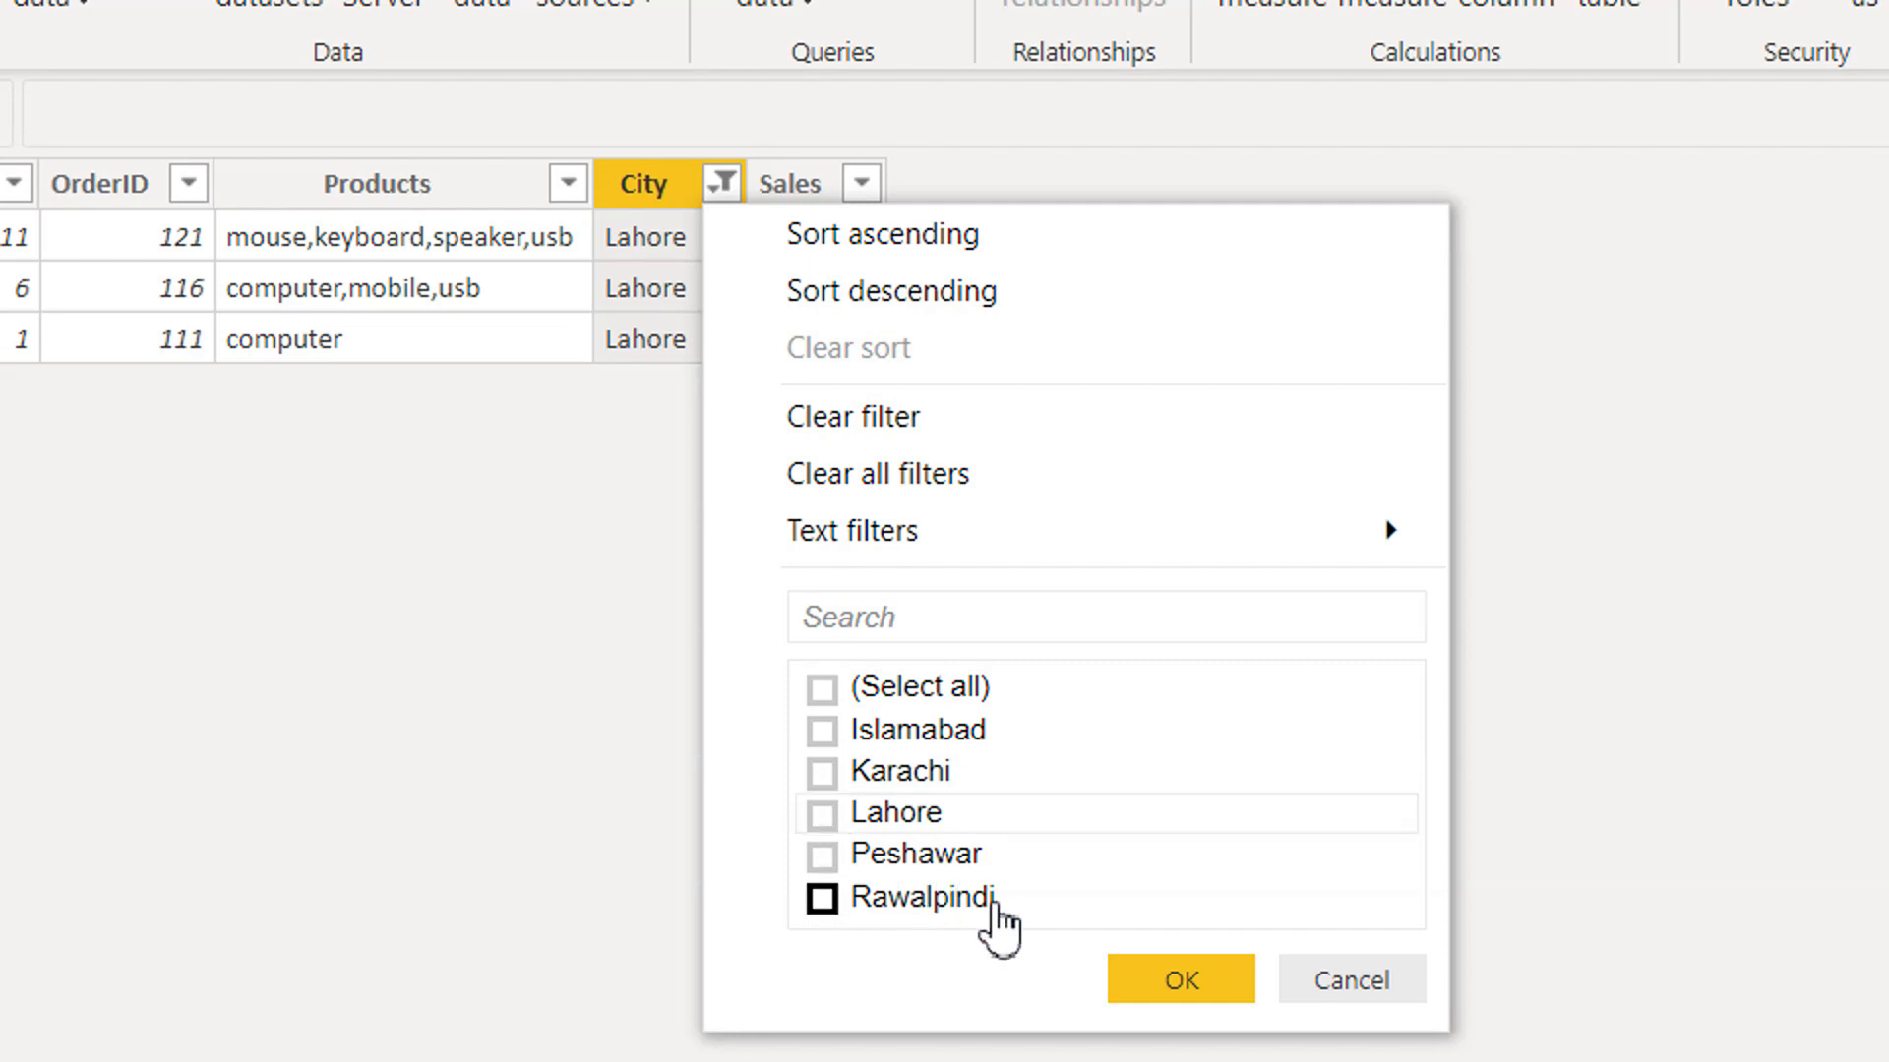
pyautogui.click(919, 470)
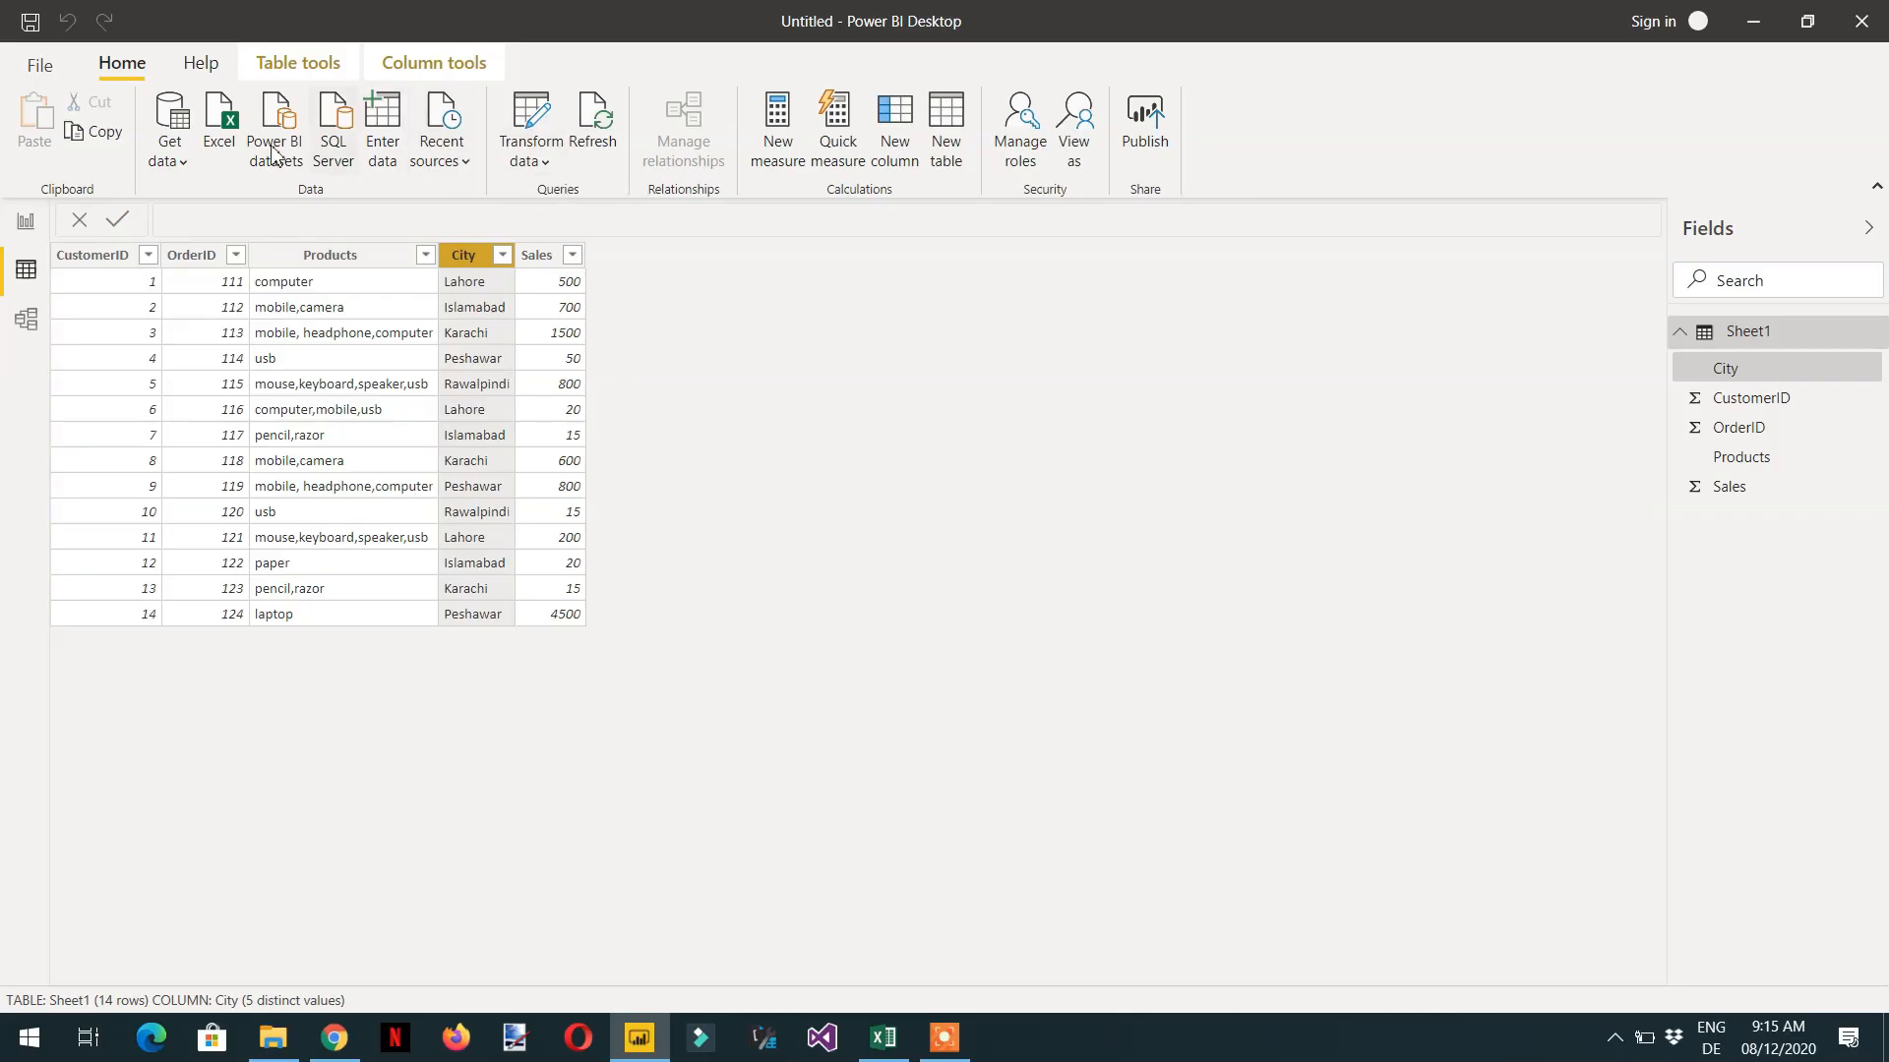
# - Open Sheet1 in the Power Query Editor and select the Products column for transformation
pyautogui.click(549, 169)
pyautogui.click(576, 215)
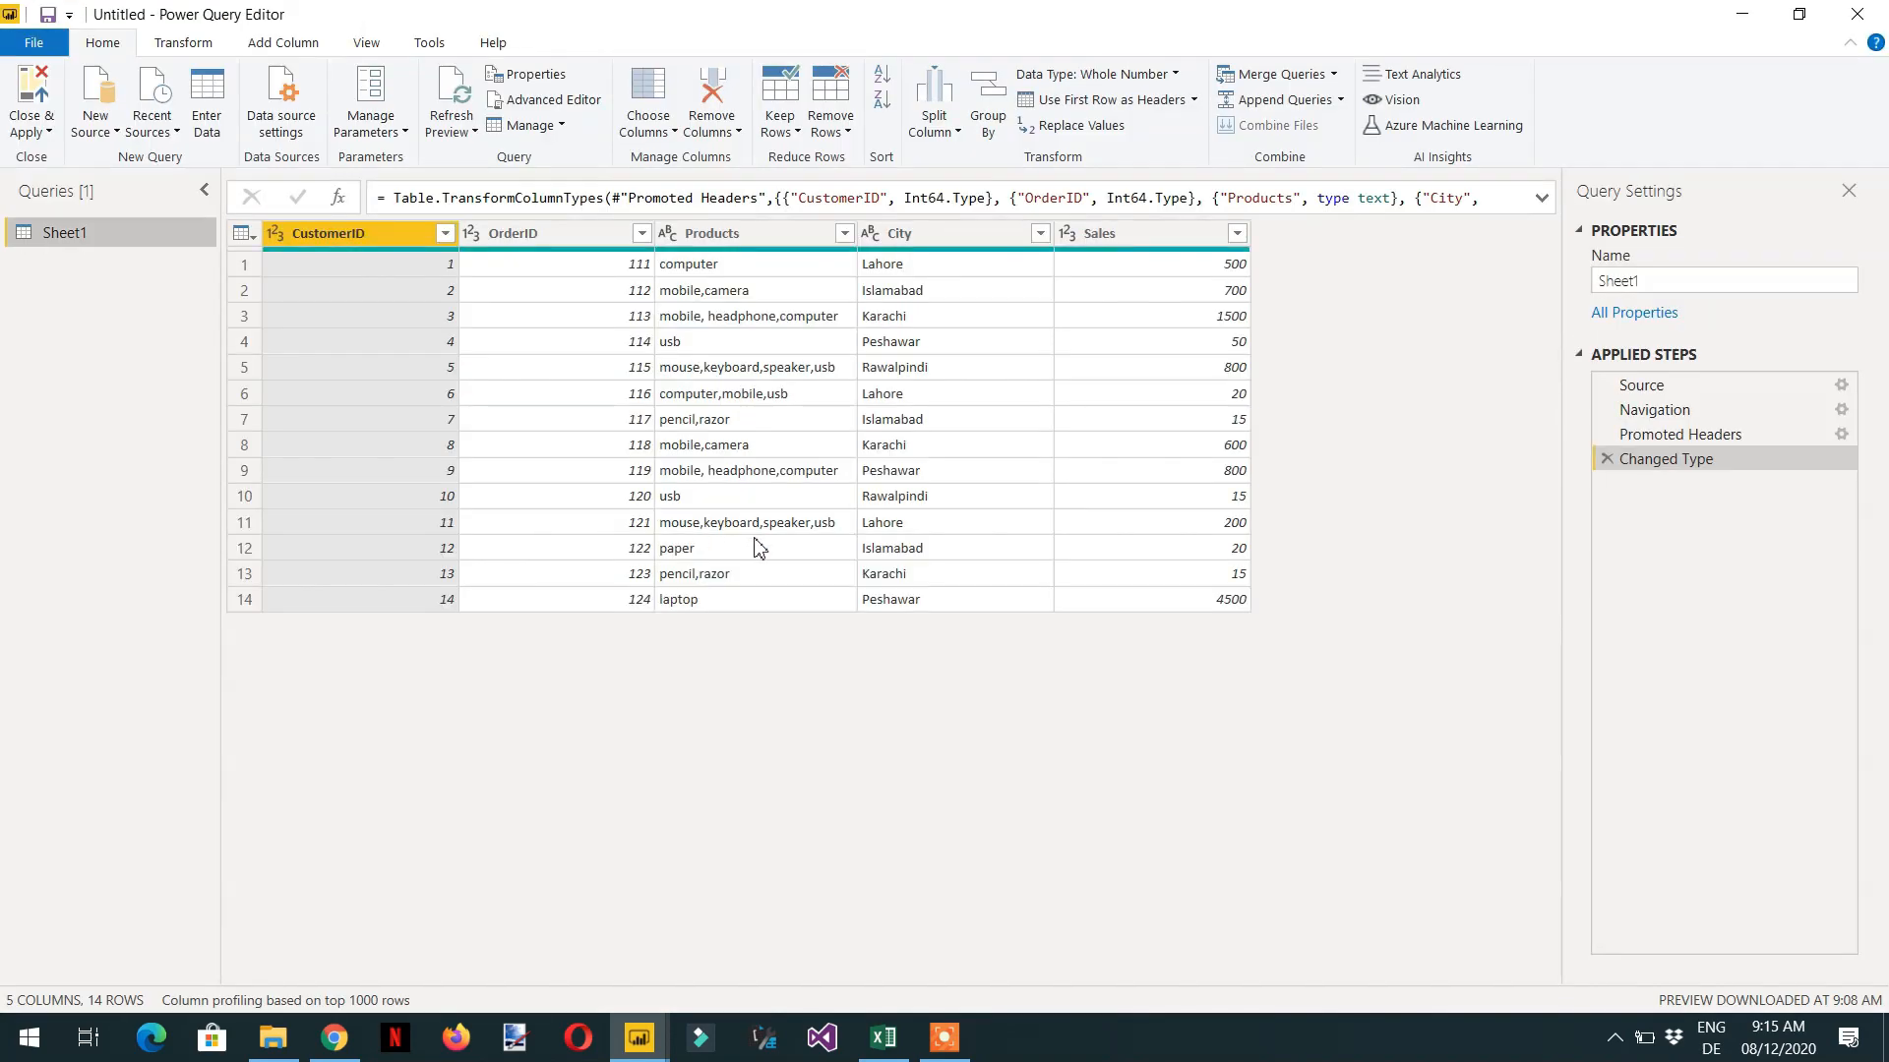
pyautogui.click(775, 233)
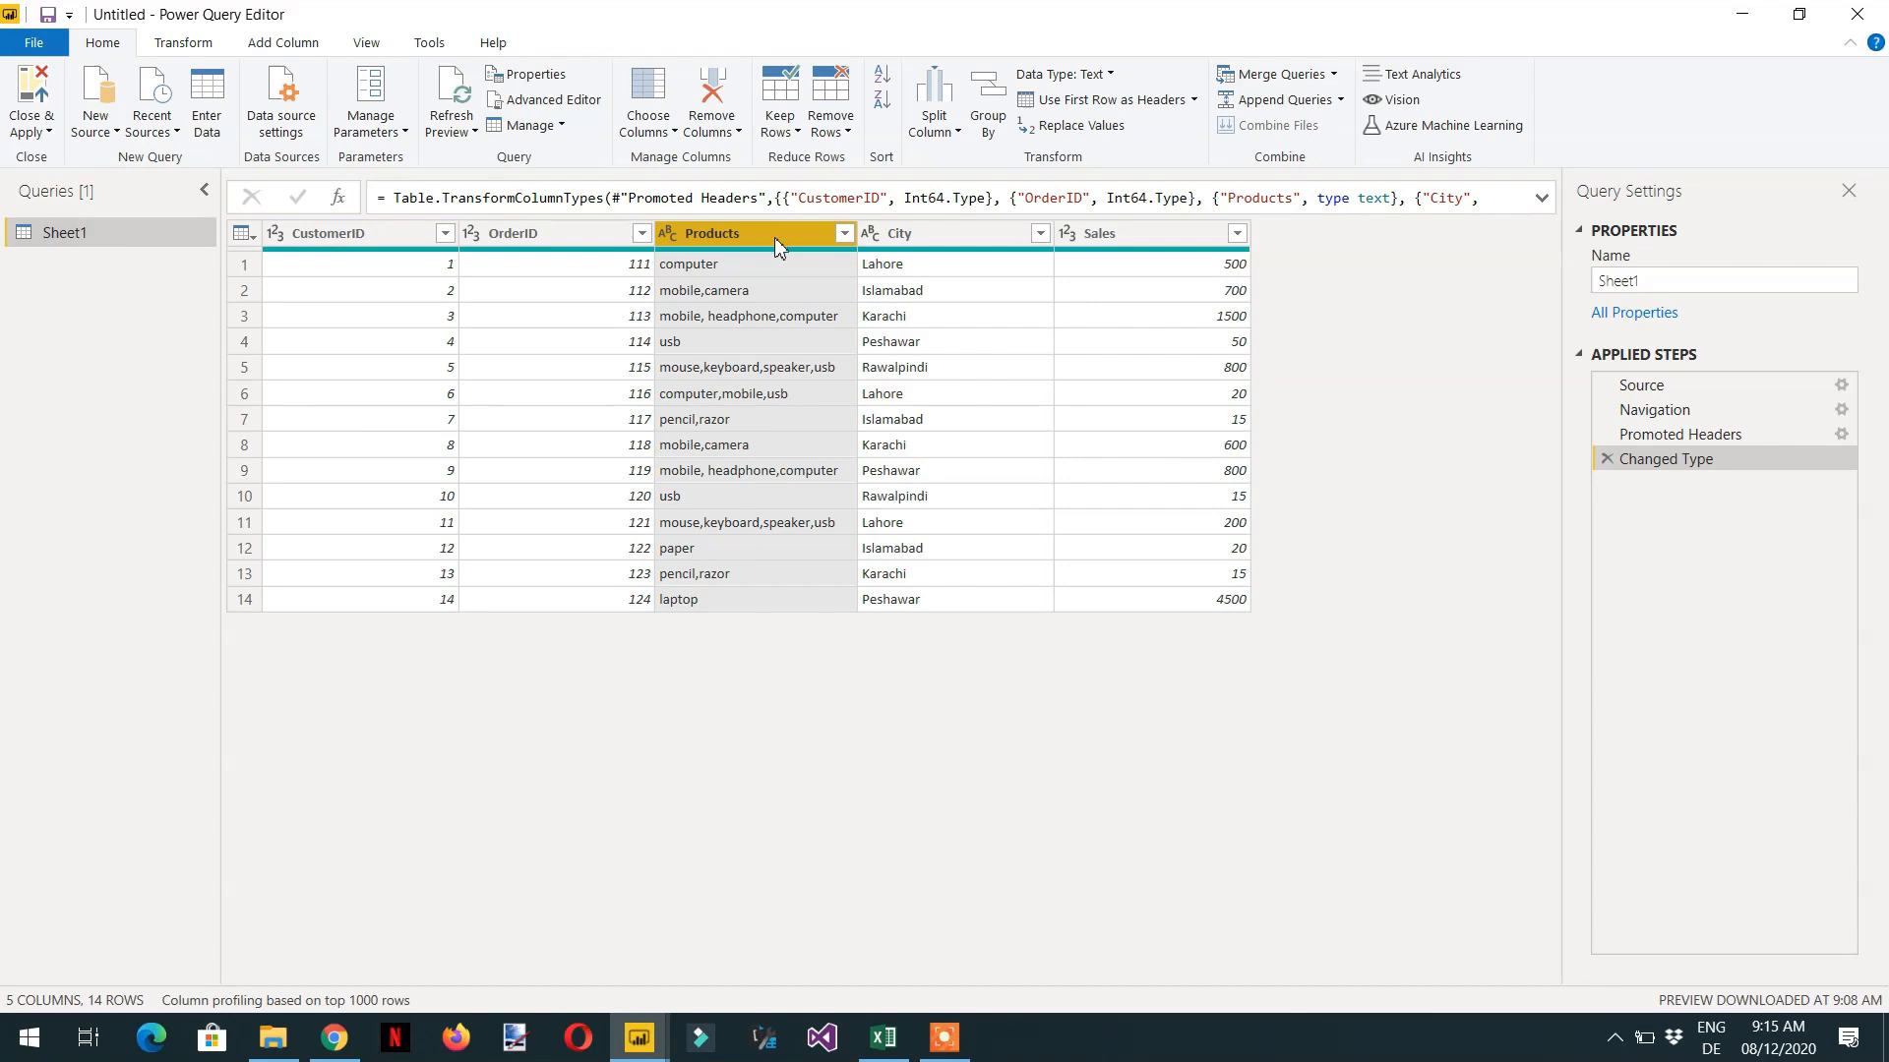
pyautogui.click(181, 46)
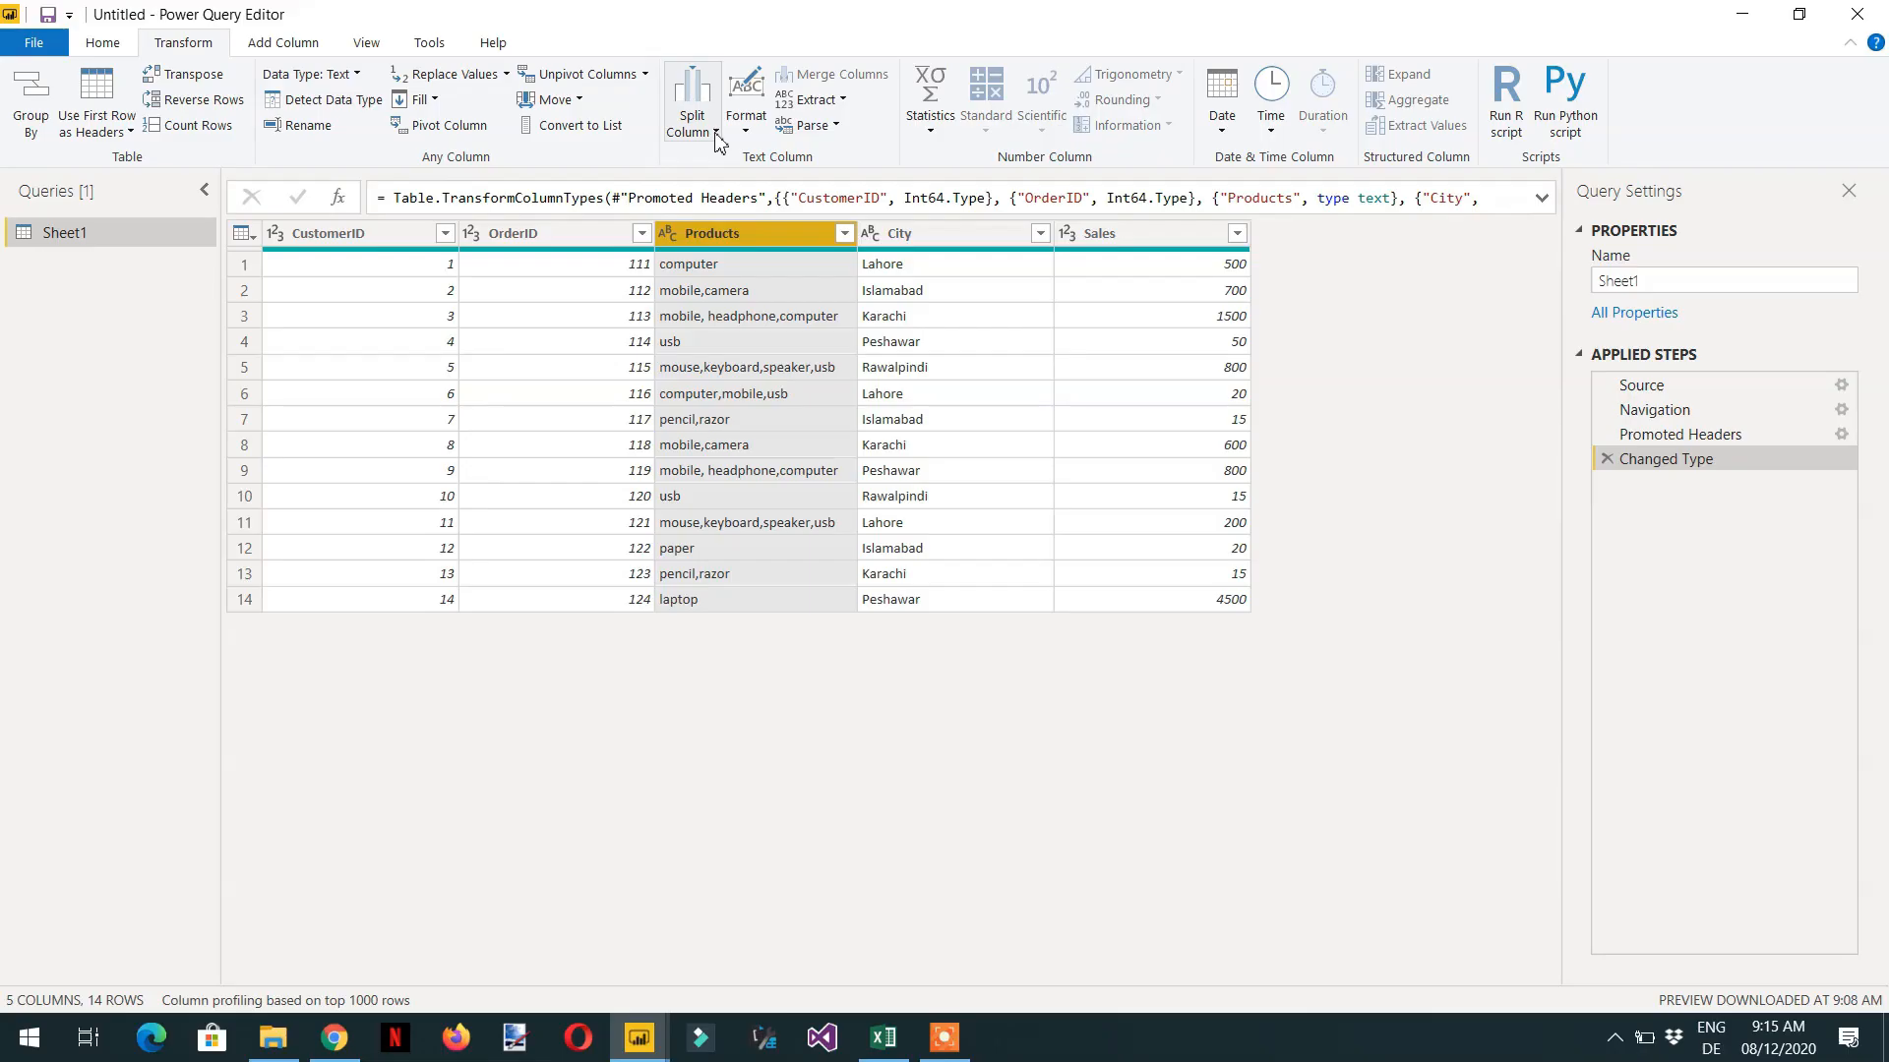
pyautogui.click(716, 134)
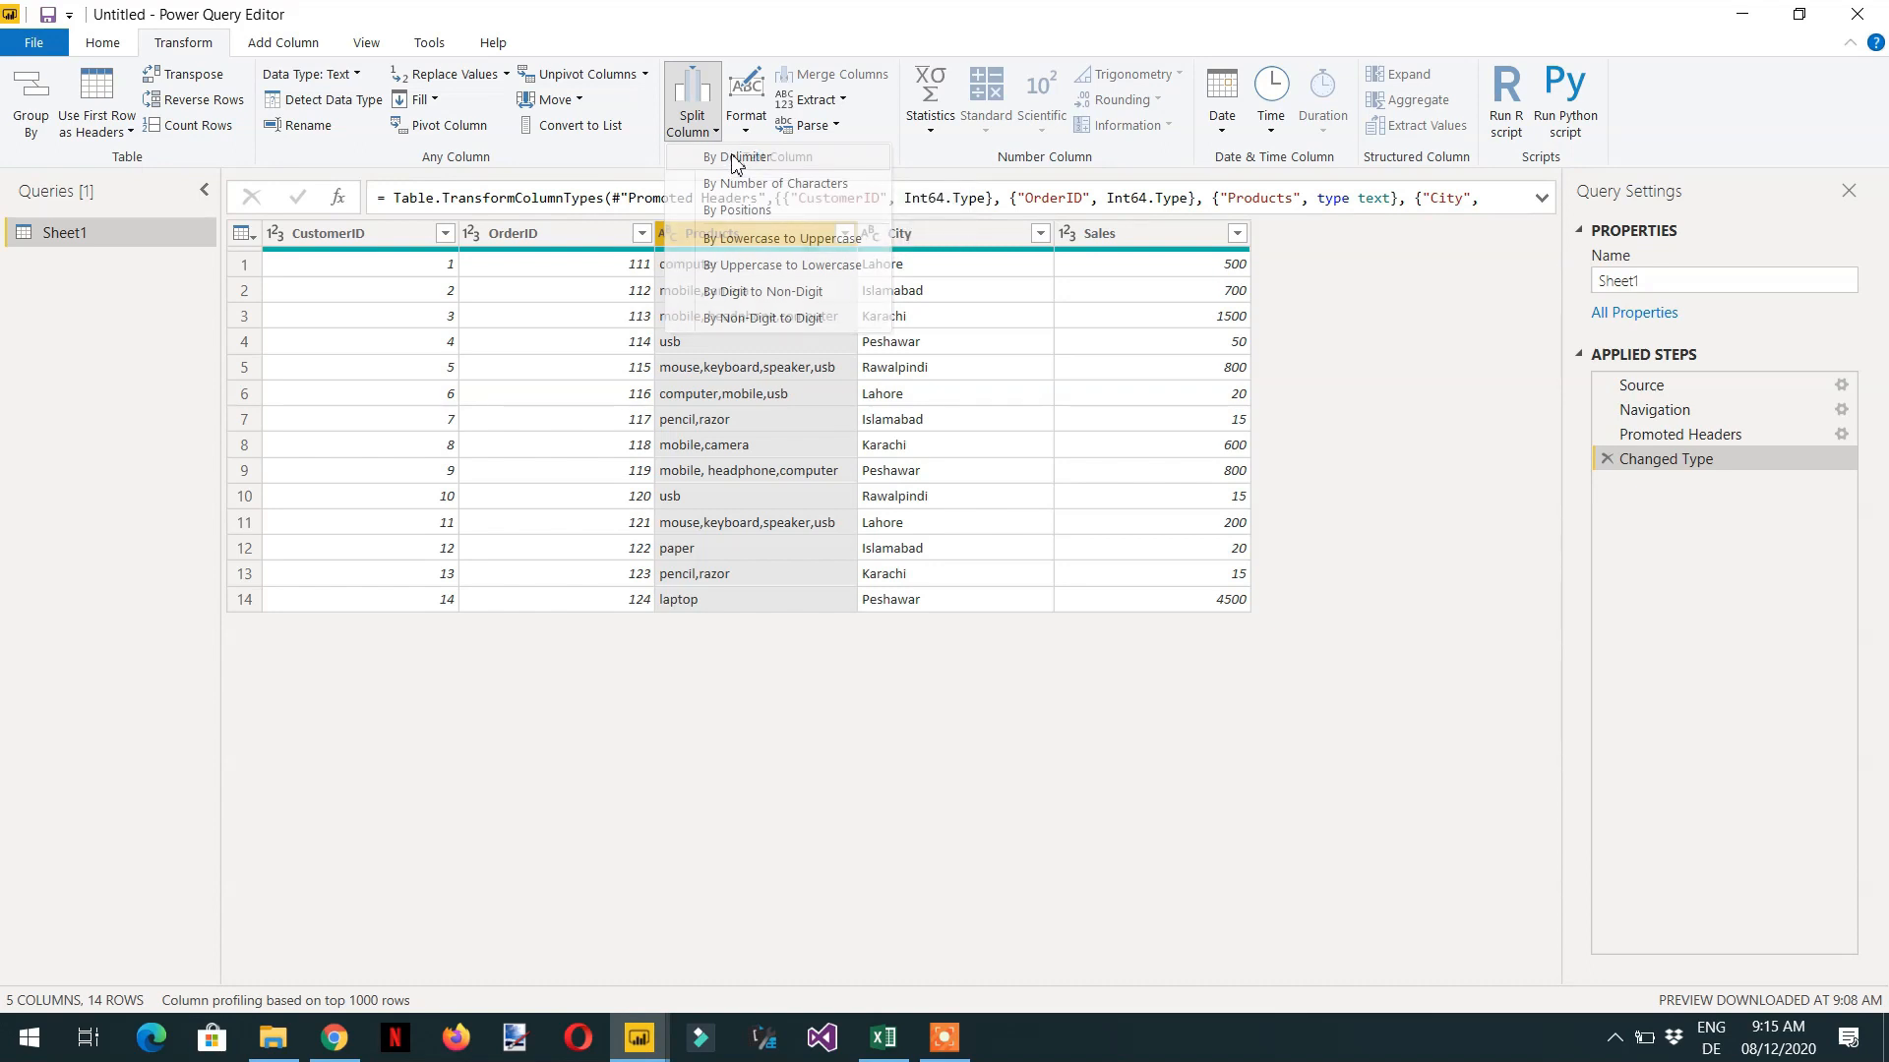
pyautogui.click(735, 161)
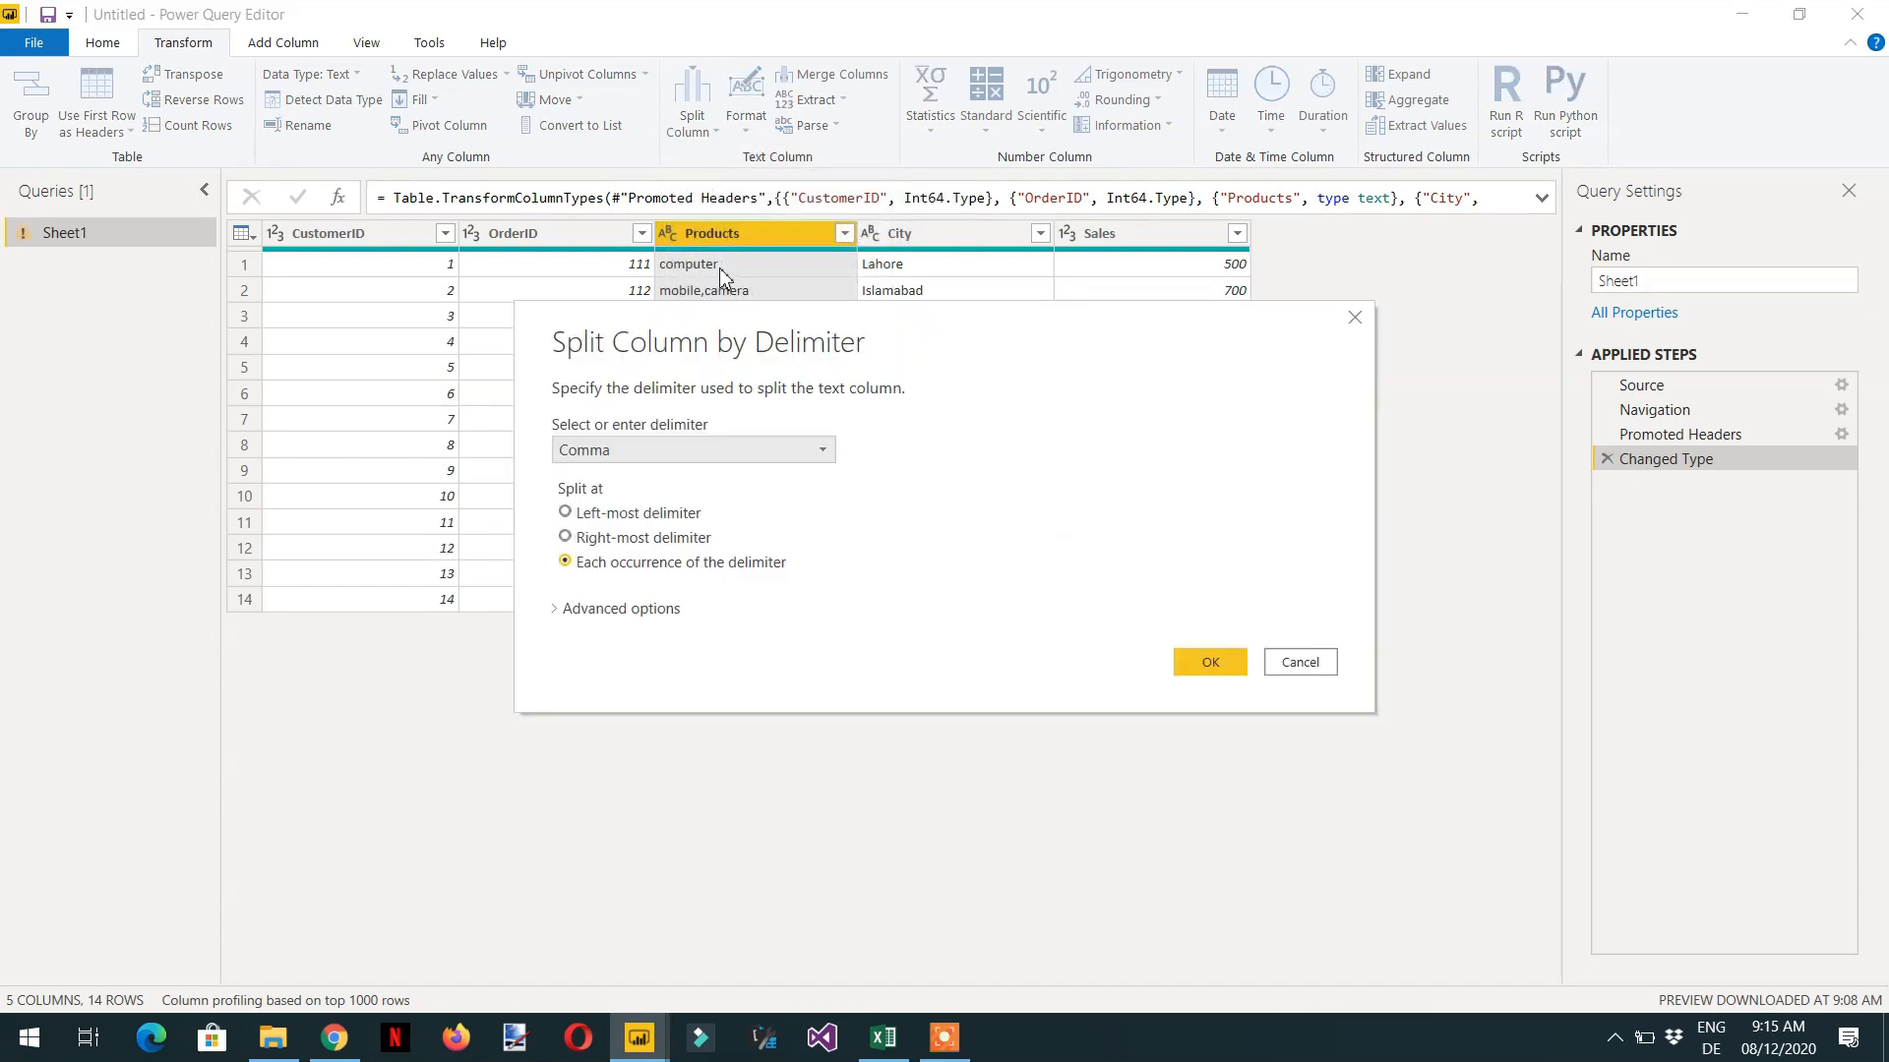
pyautogui.press('Escape')
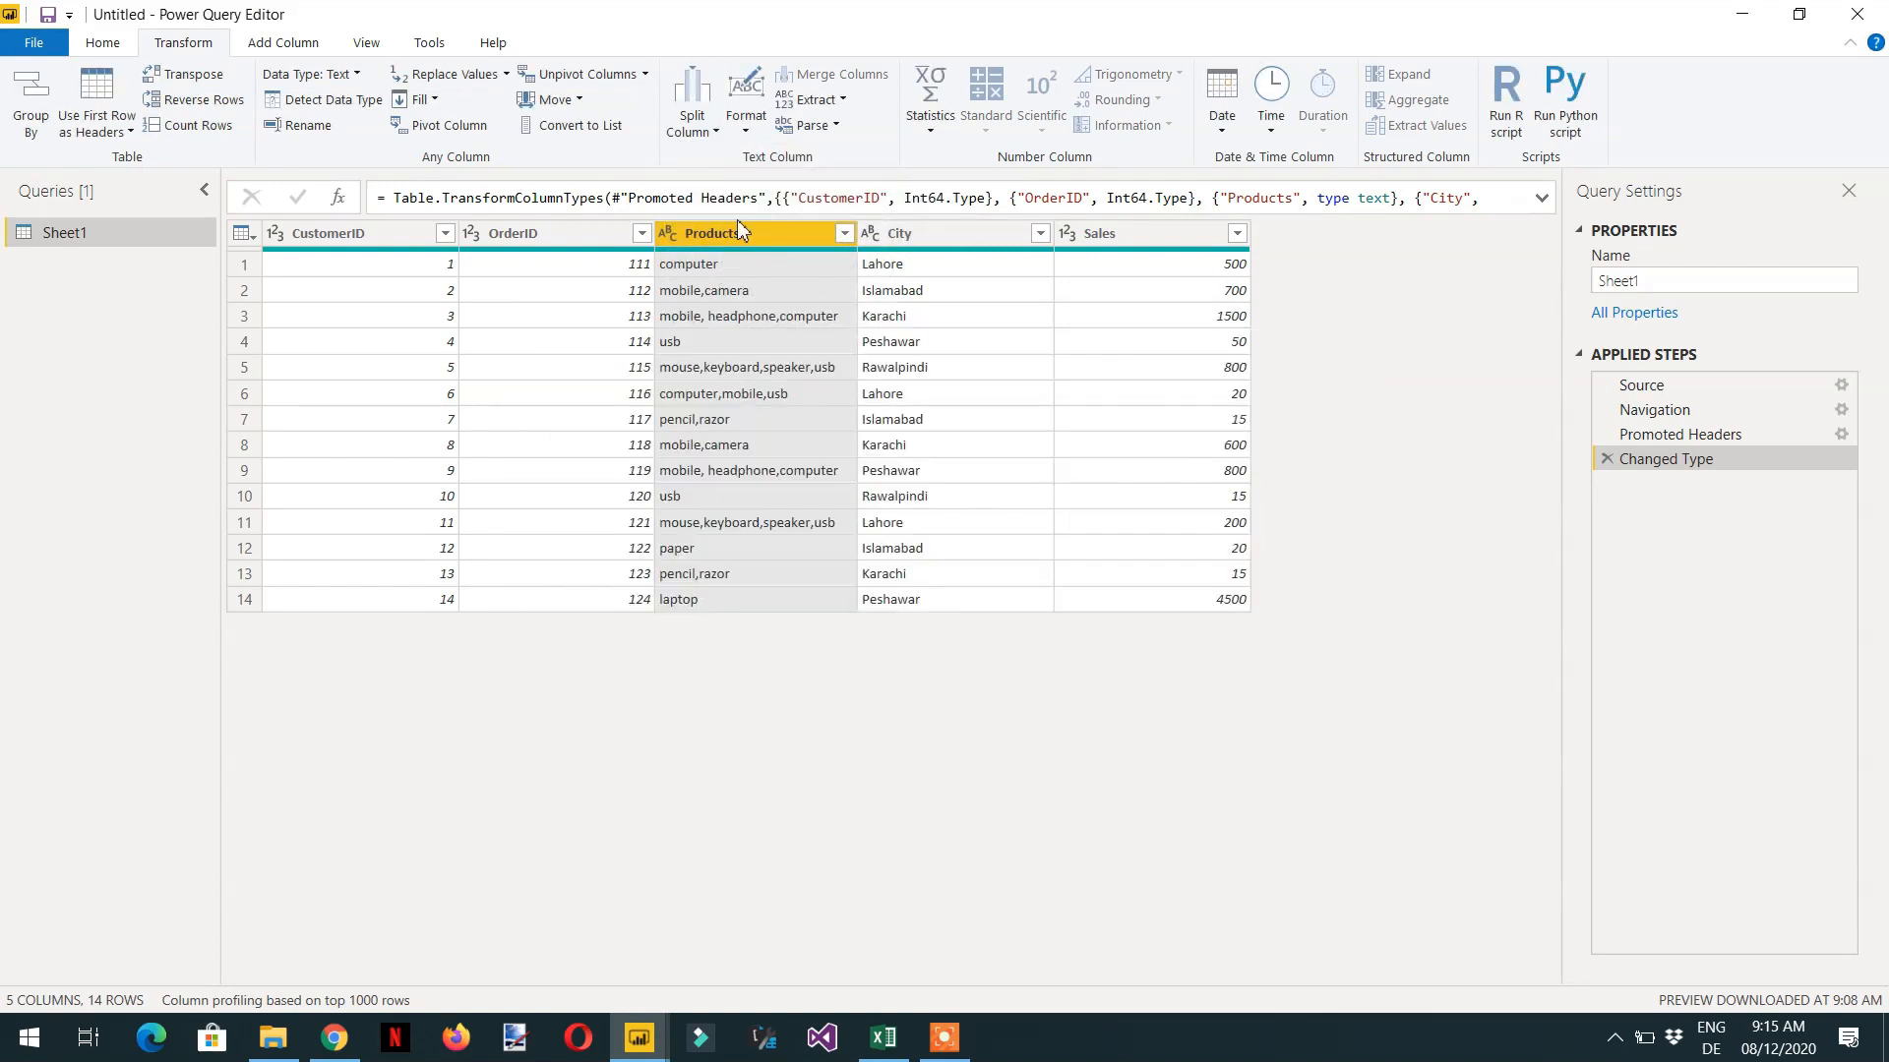
# - Start a Split Column by Delimiter on the Products column and choose Comma as the delimiter
pyautogui.click(715, 138)
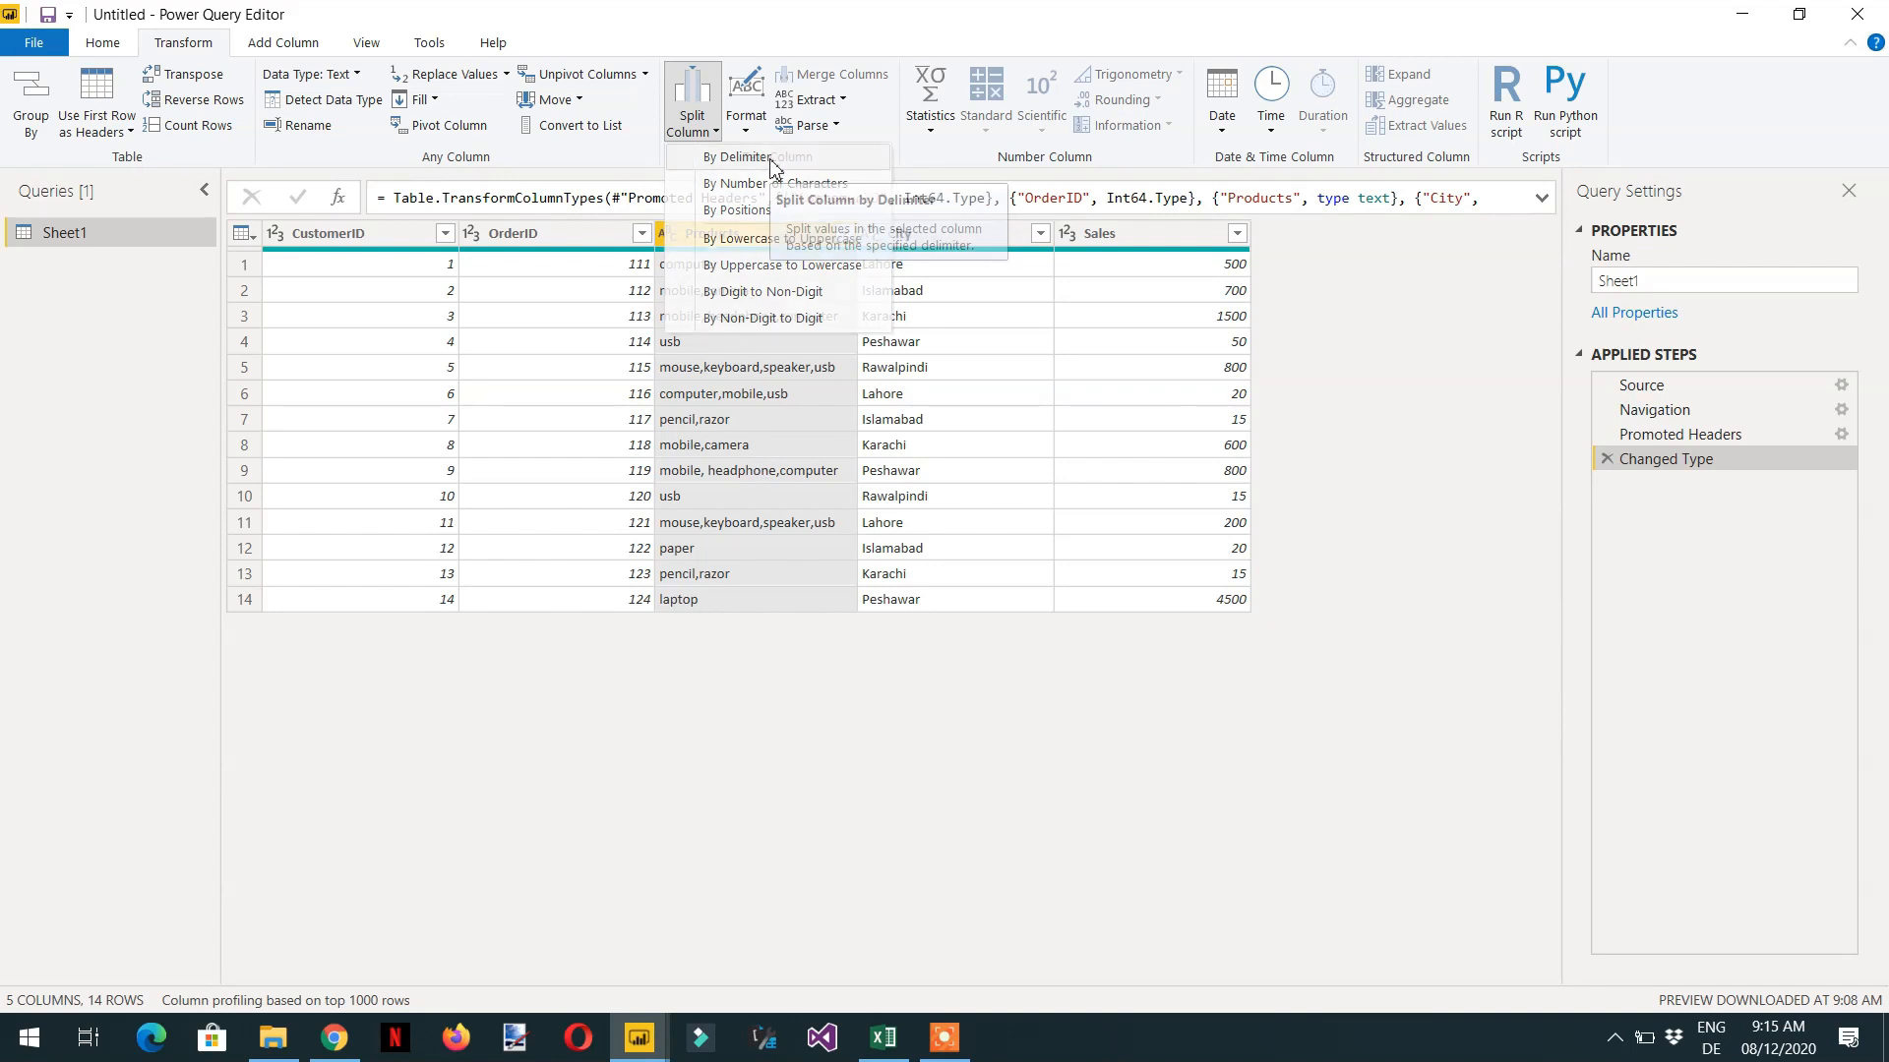
pyautogui.click(748, 158)
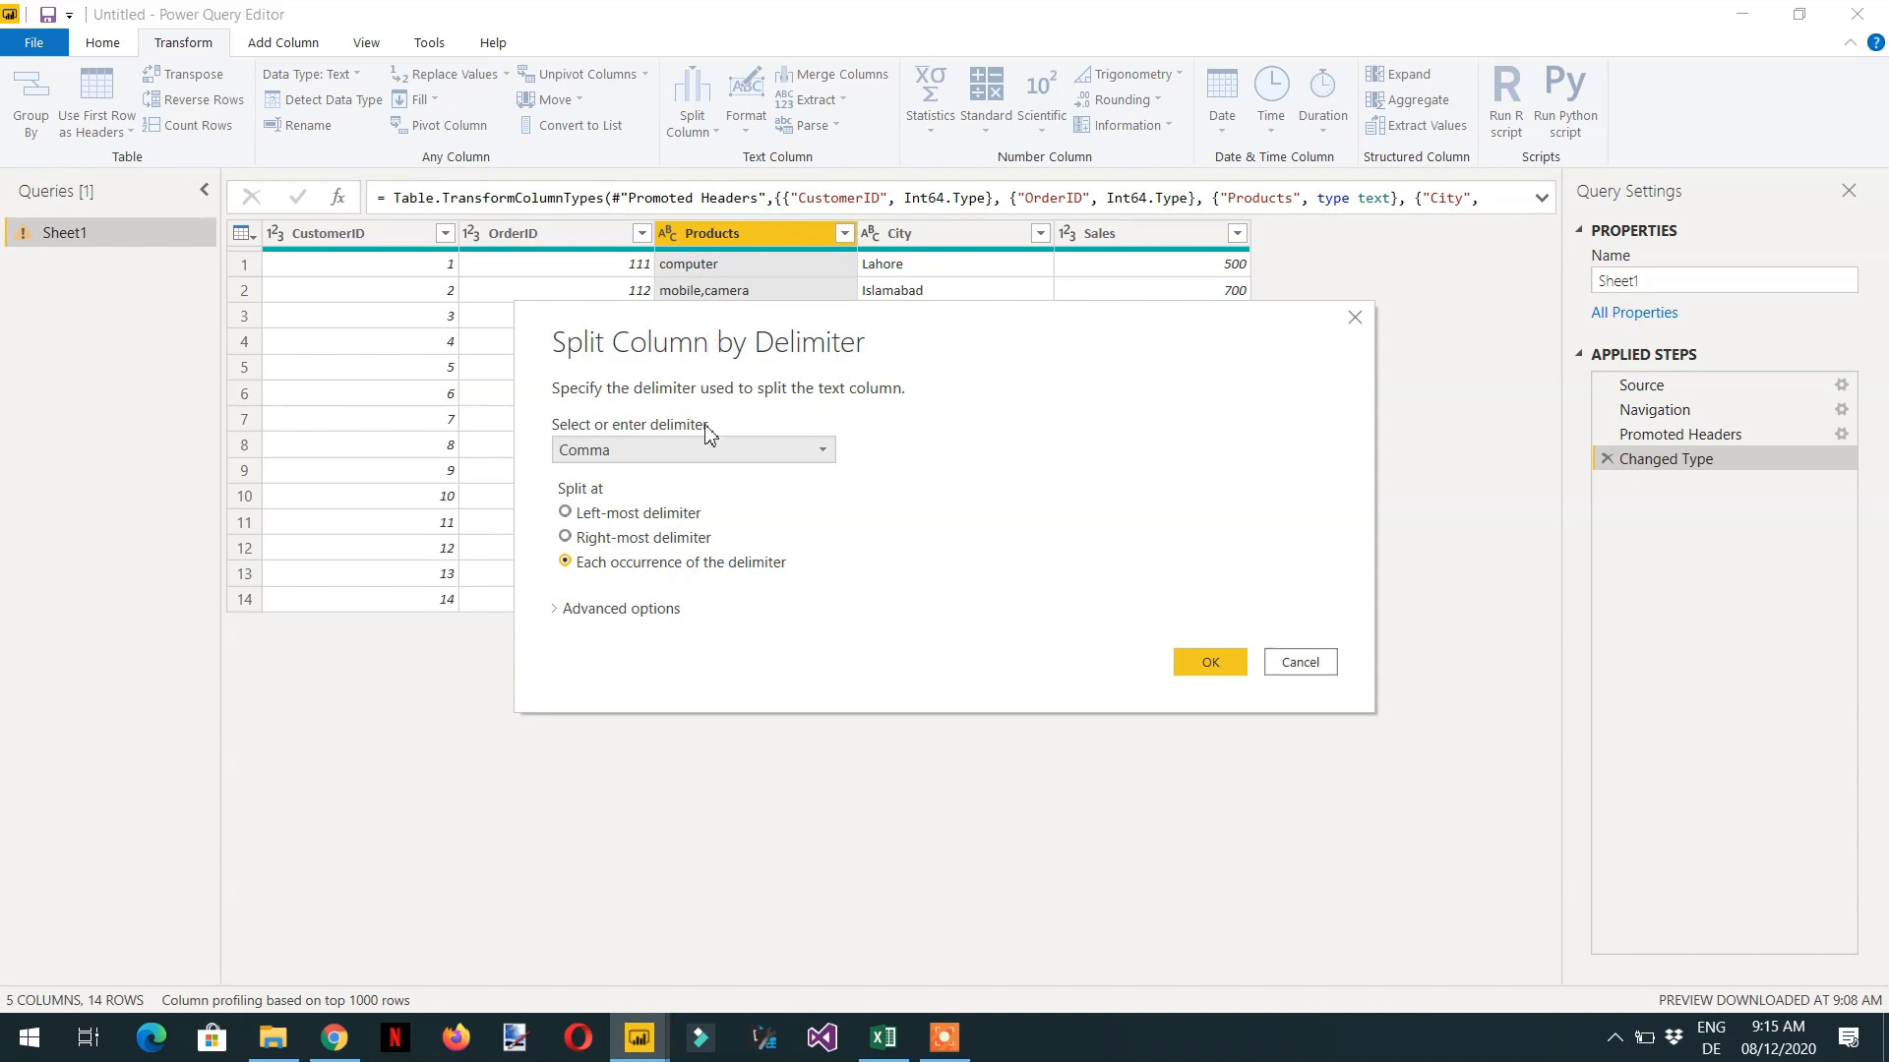
pyautogui.click(715, 457)
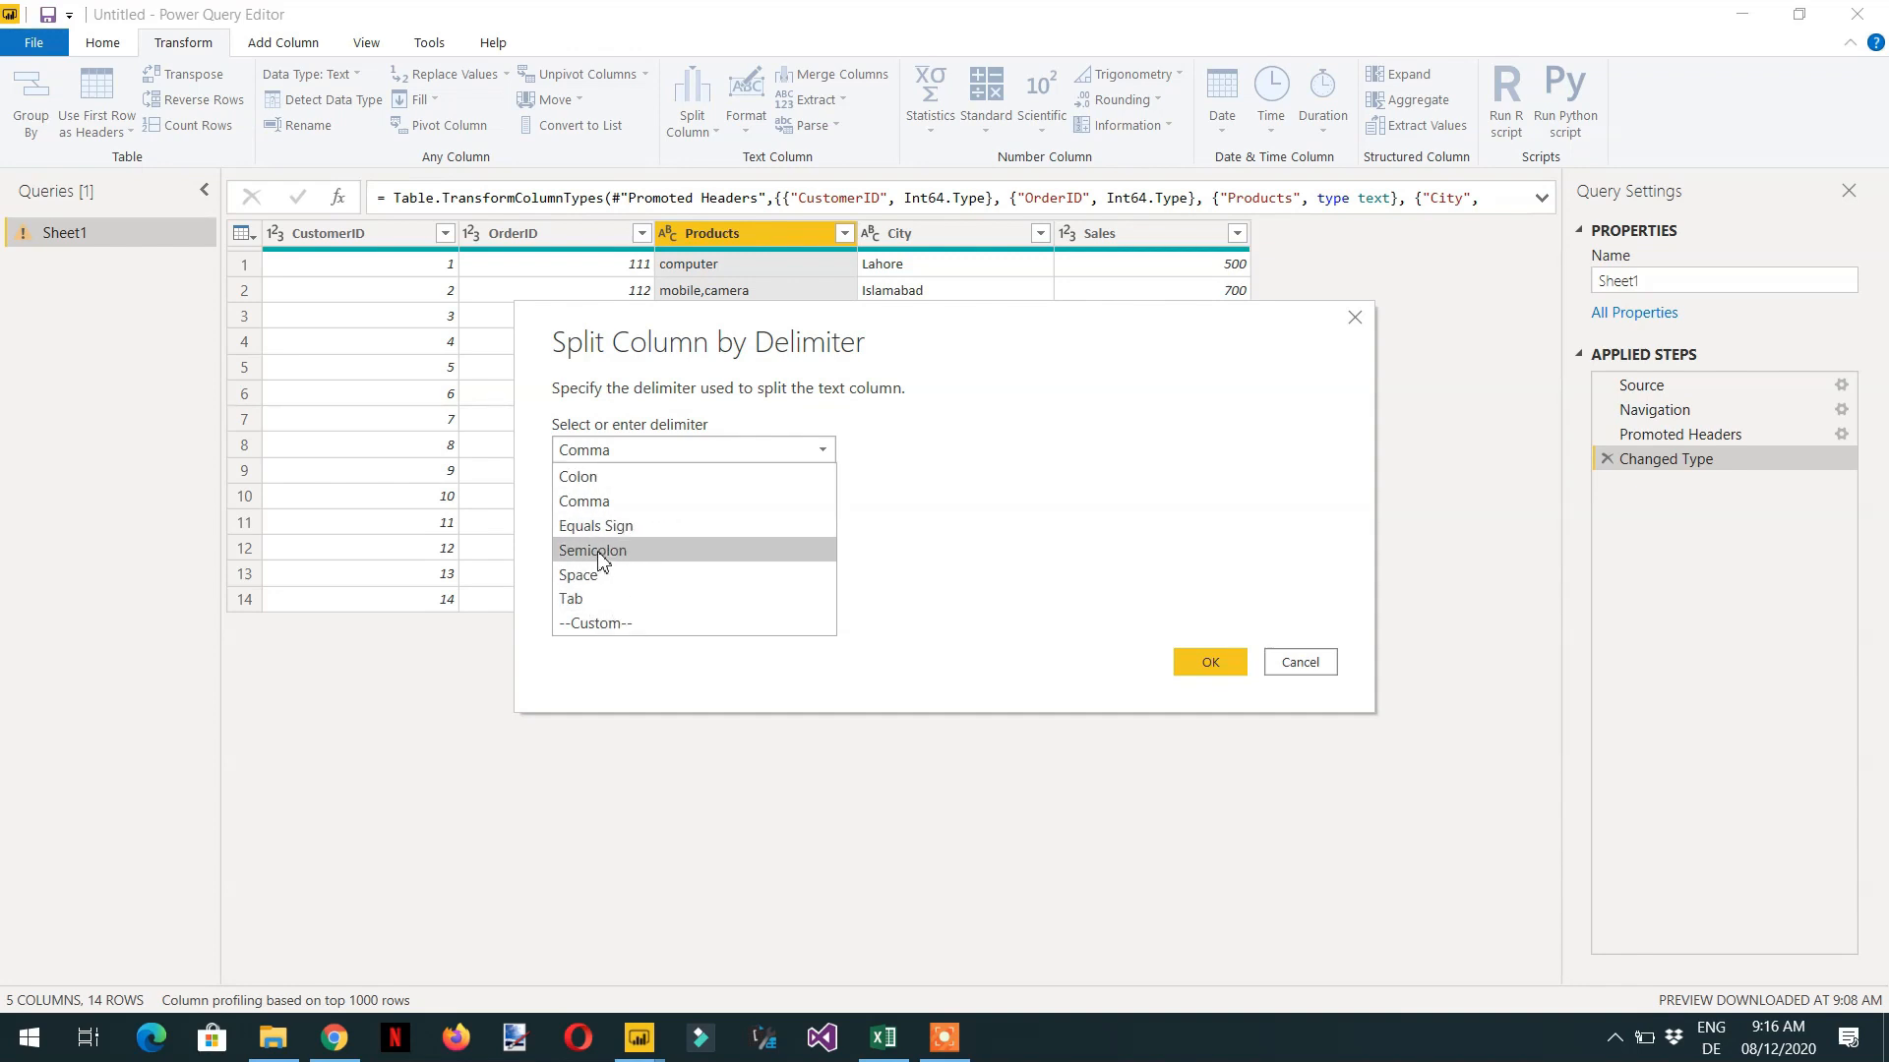
pyautogui.click(602, 625)
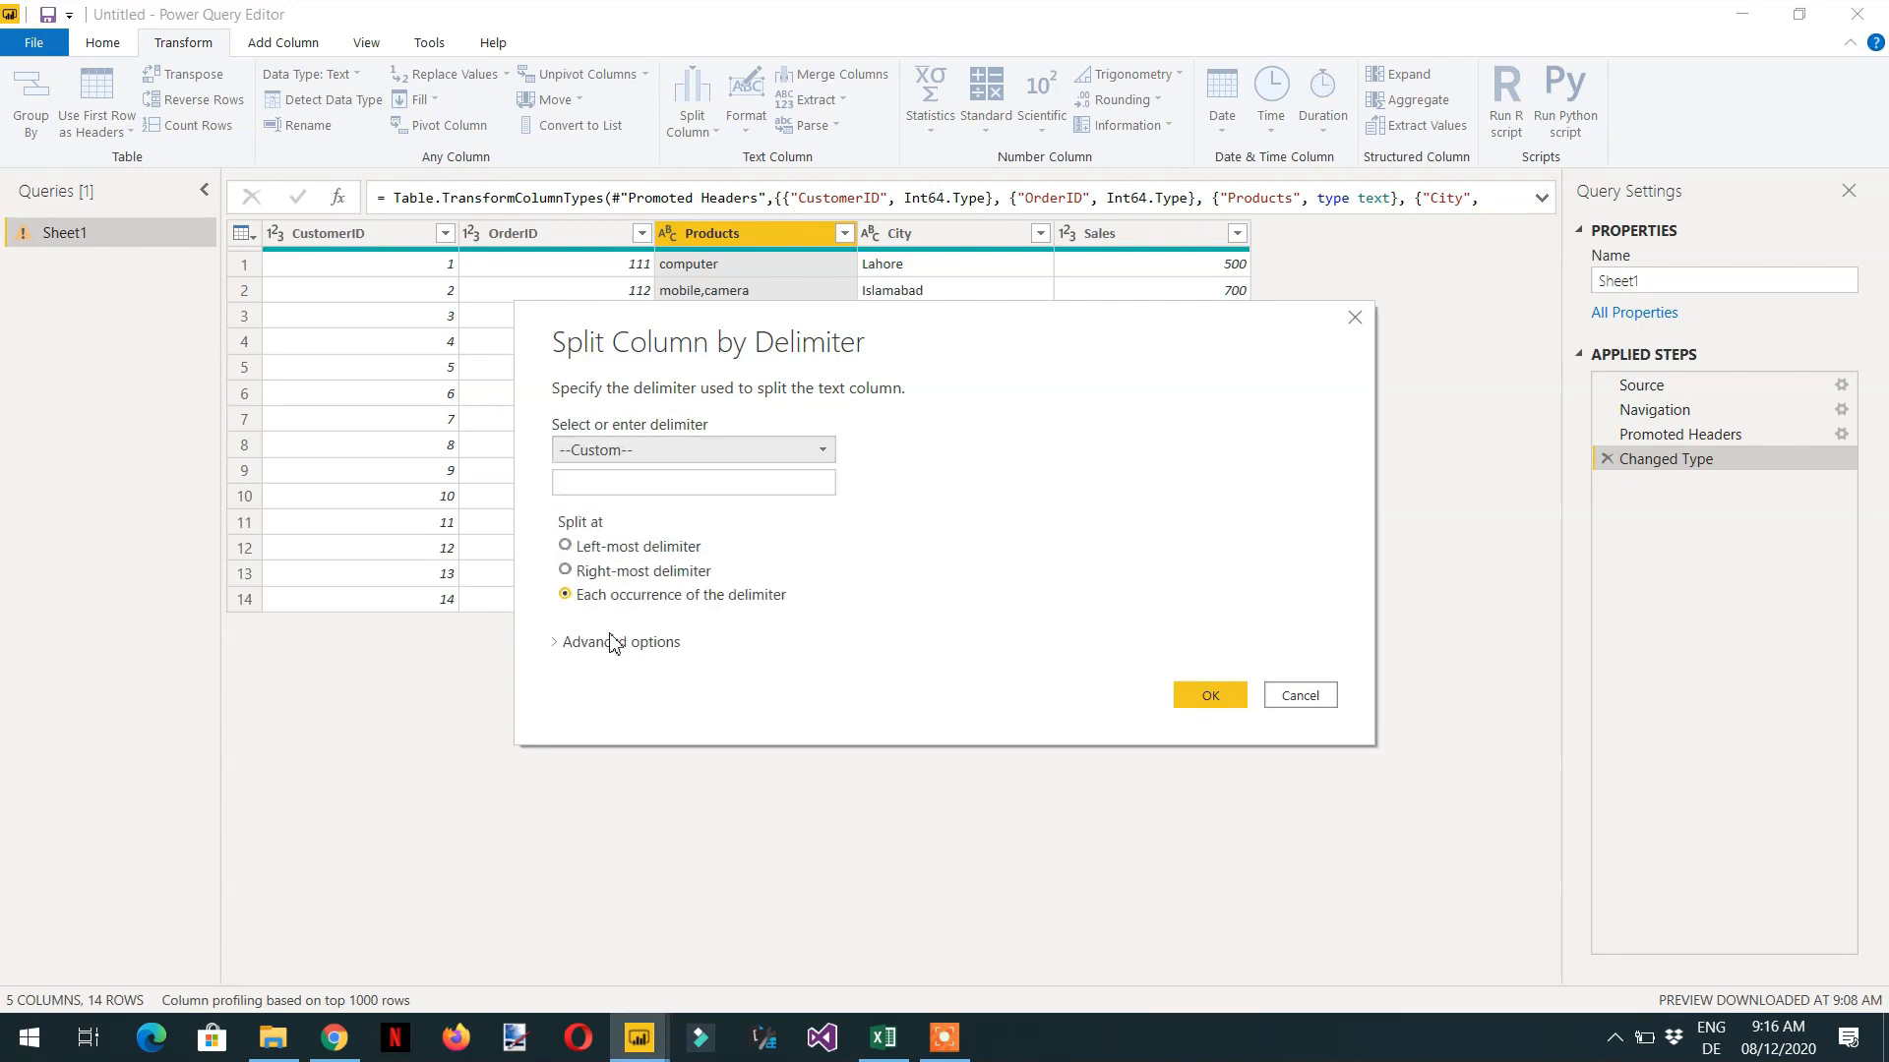
pyautogui.click(629, 484)
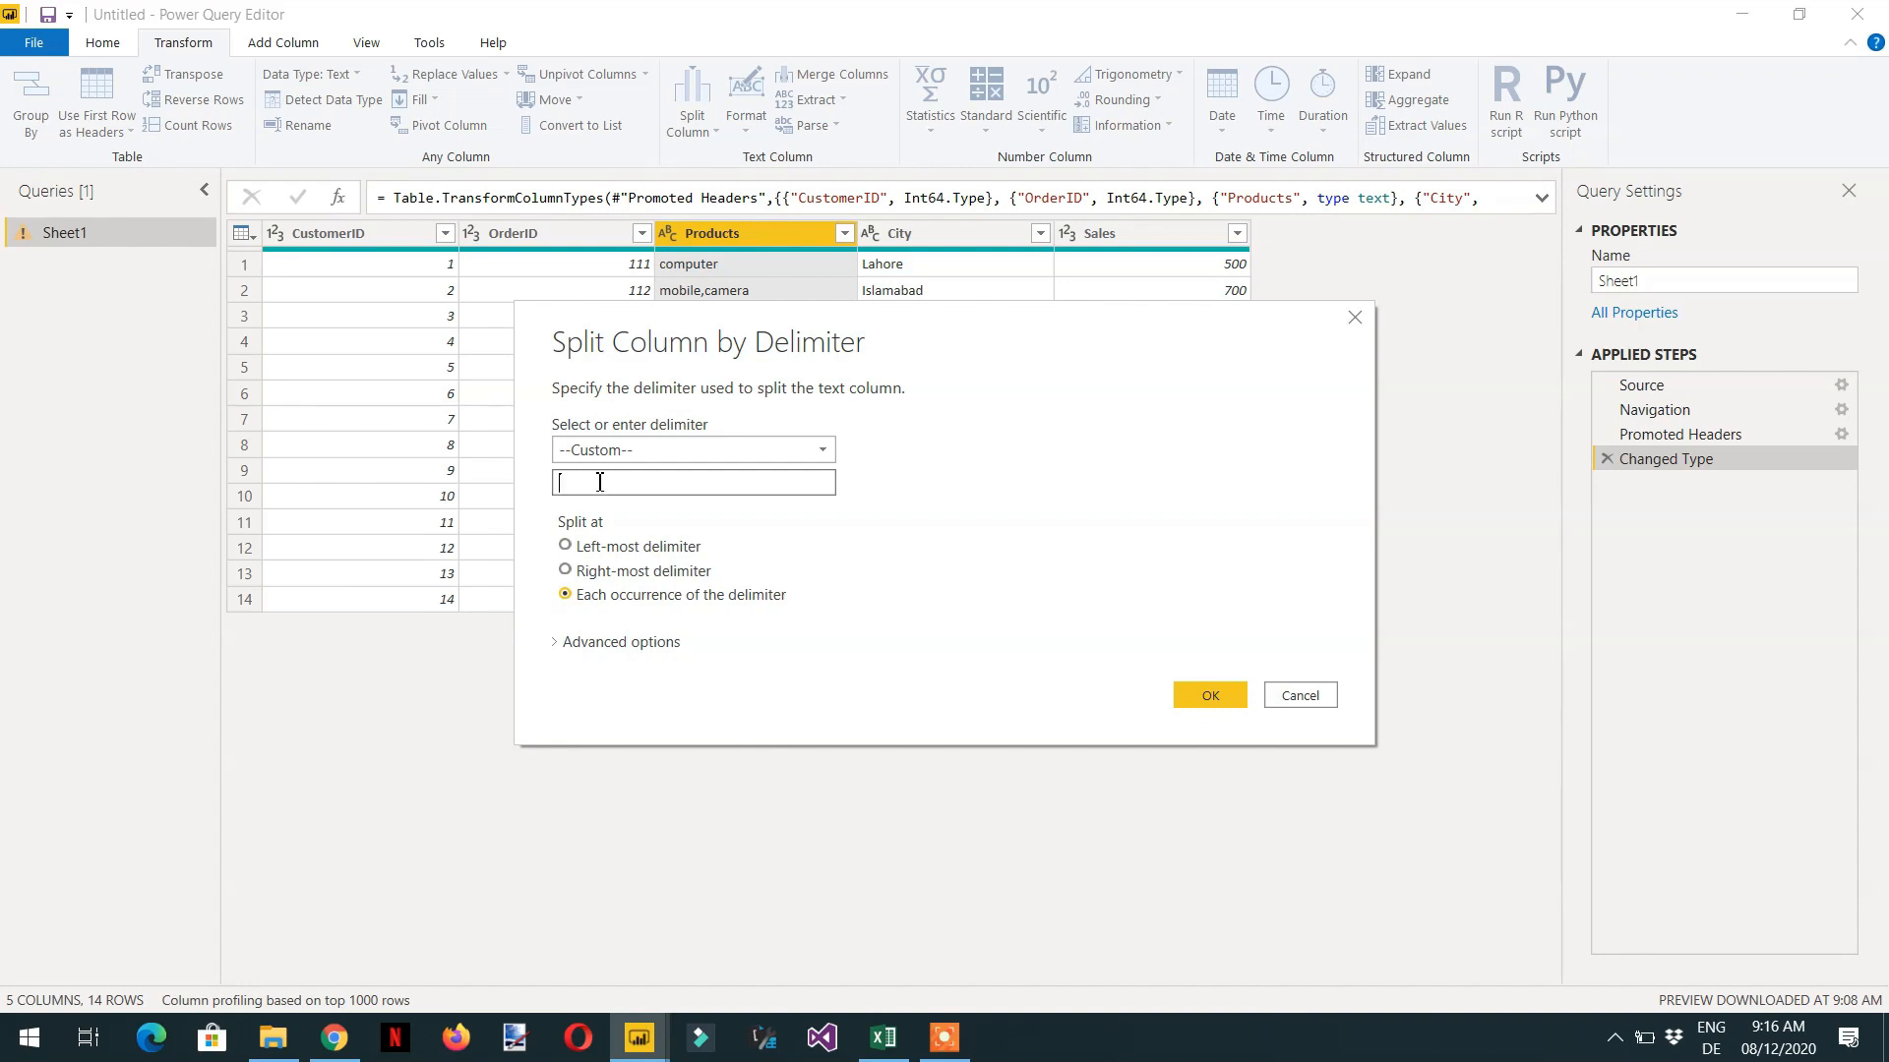
pyautogui.click(747, 454)
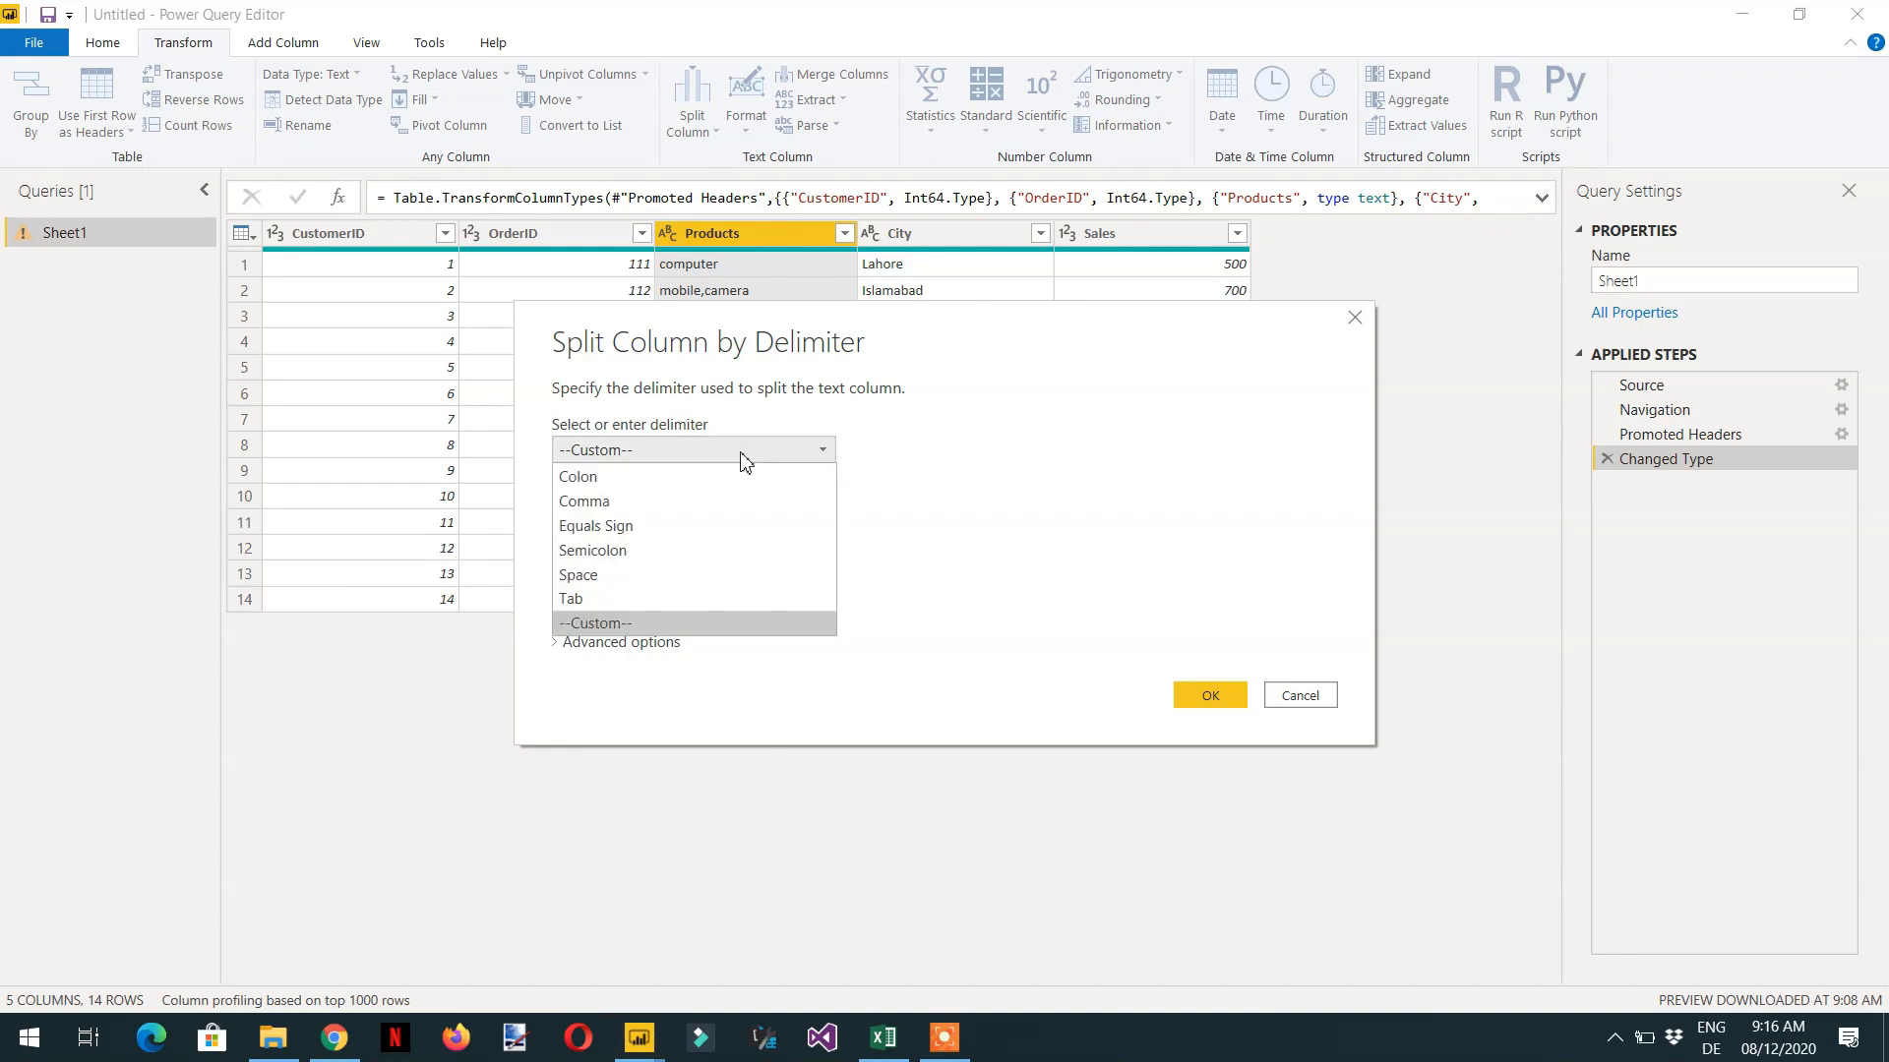
pyautogui.click(630, 504)
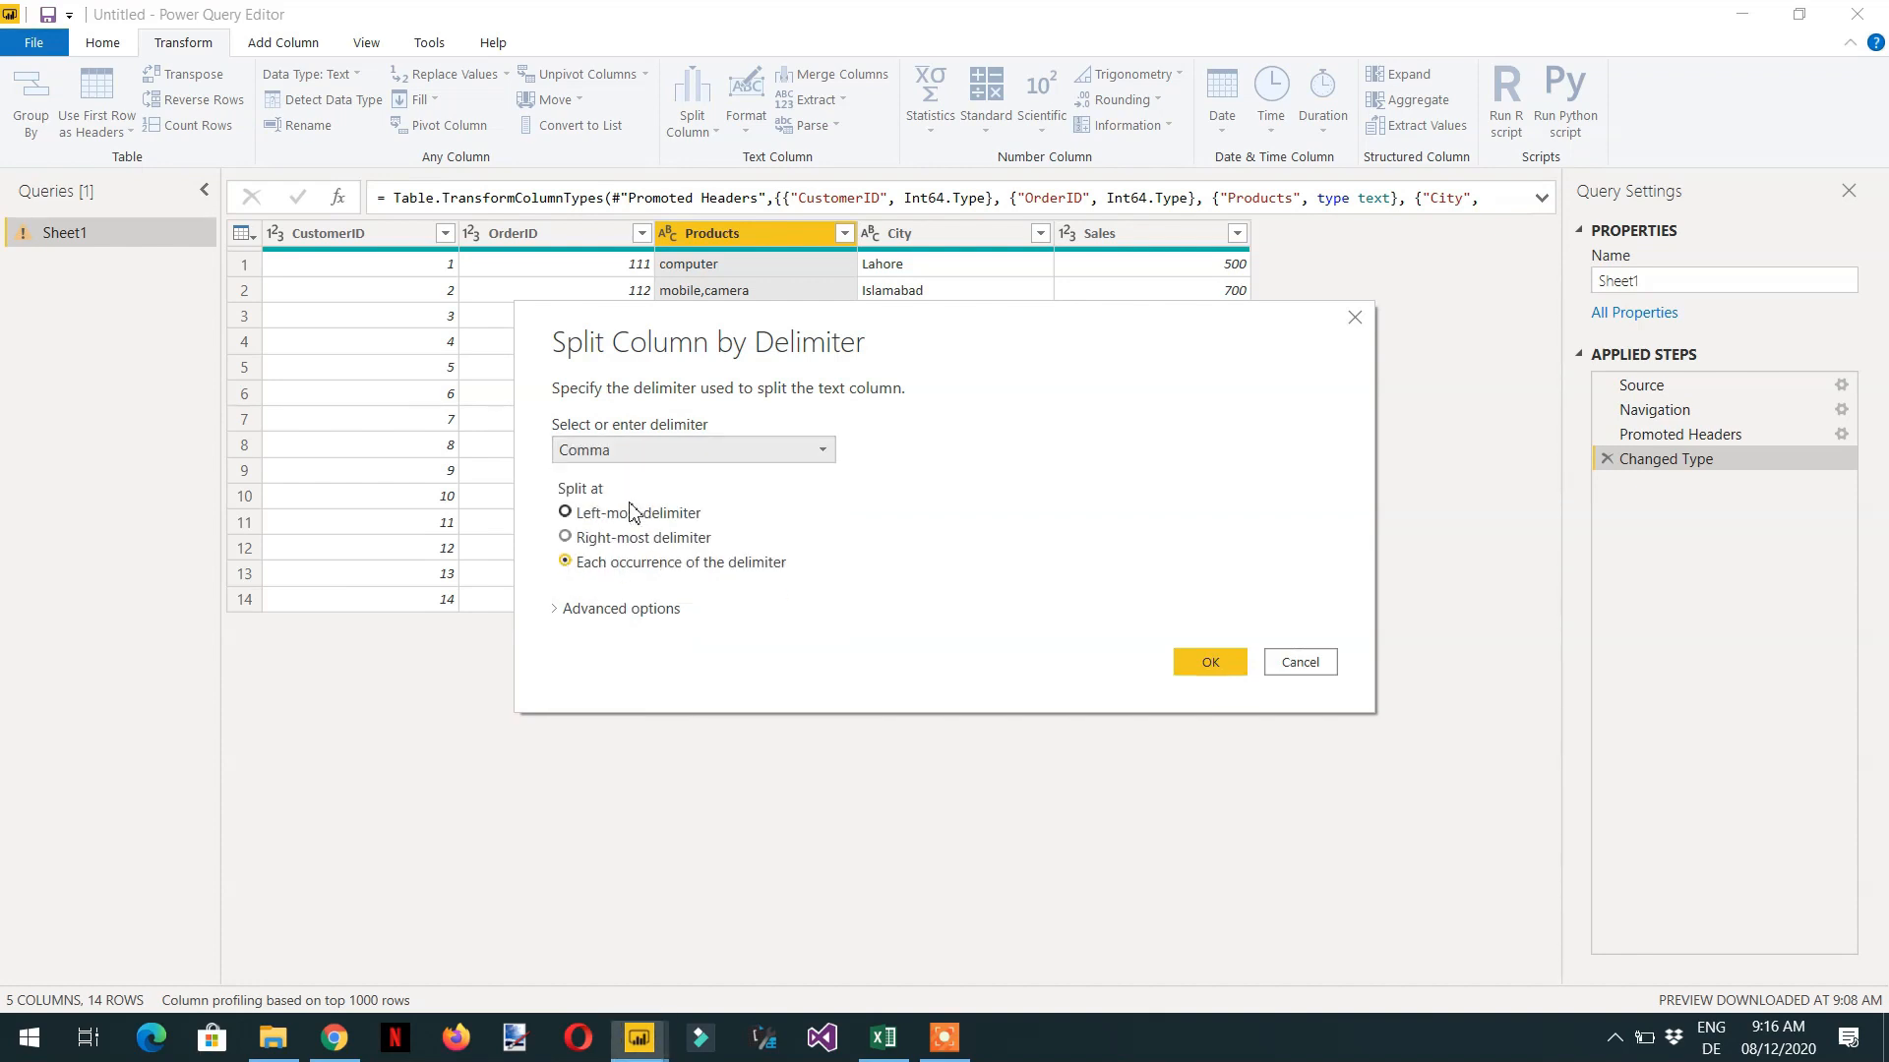
# - Set the Products split to the left-most delimiter and into Rows, and carry out the split
pyautogui.click(827, 461)
pyautogui.click(780, 505)
pyautogui.click(932, 509)
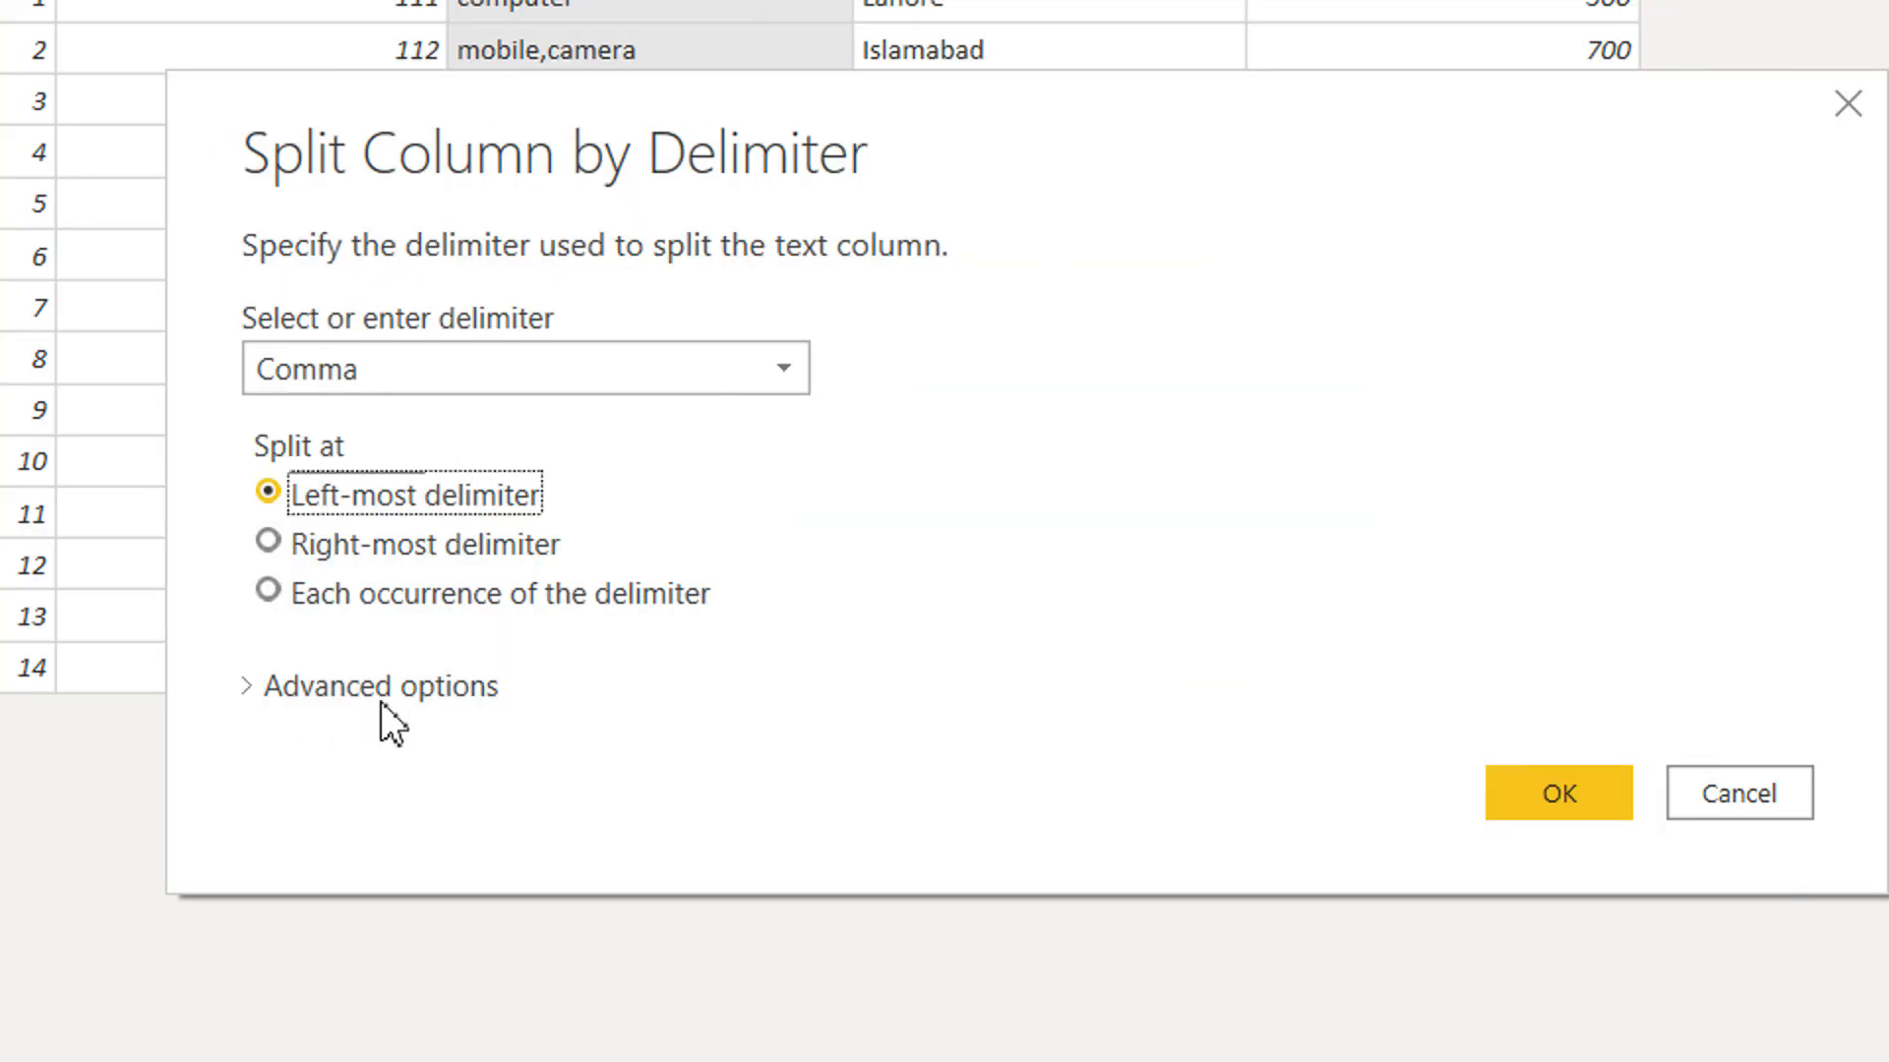
pyautogui.click(297, 687)
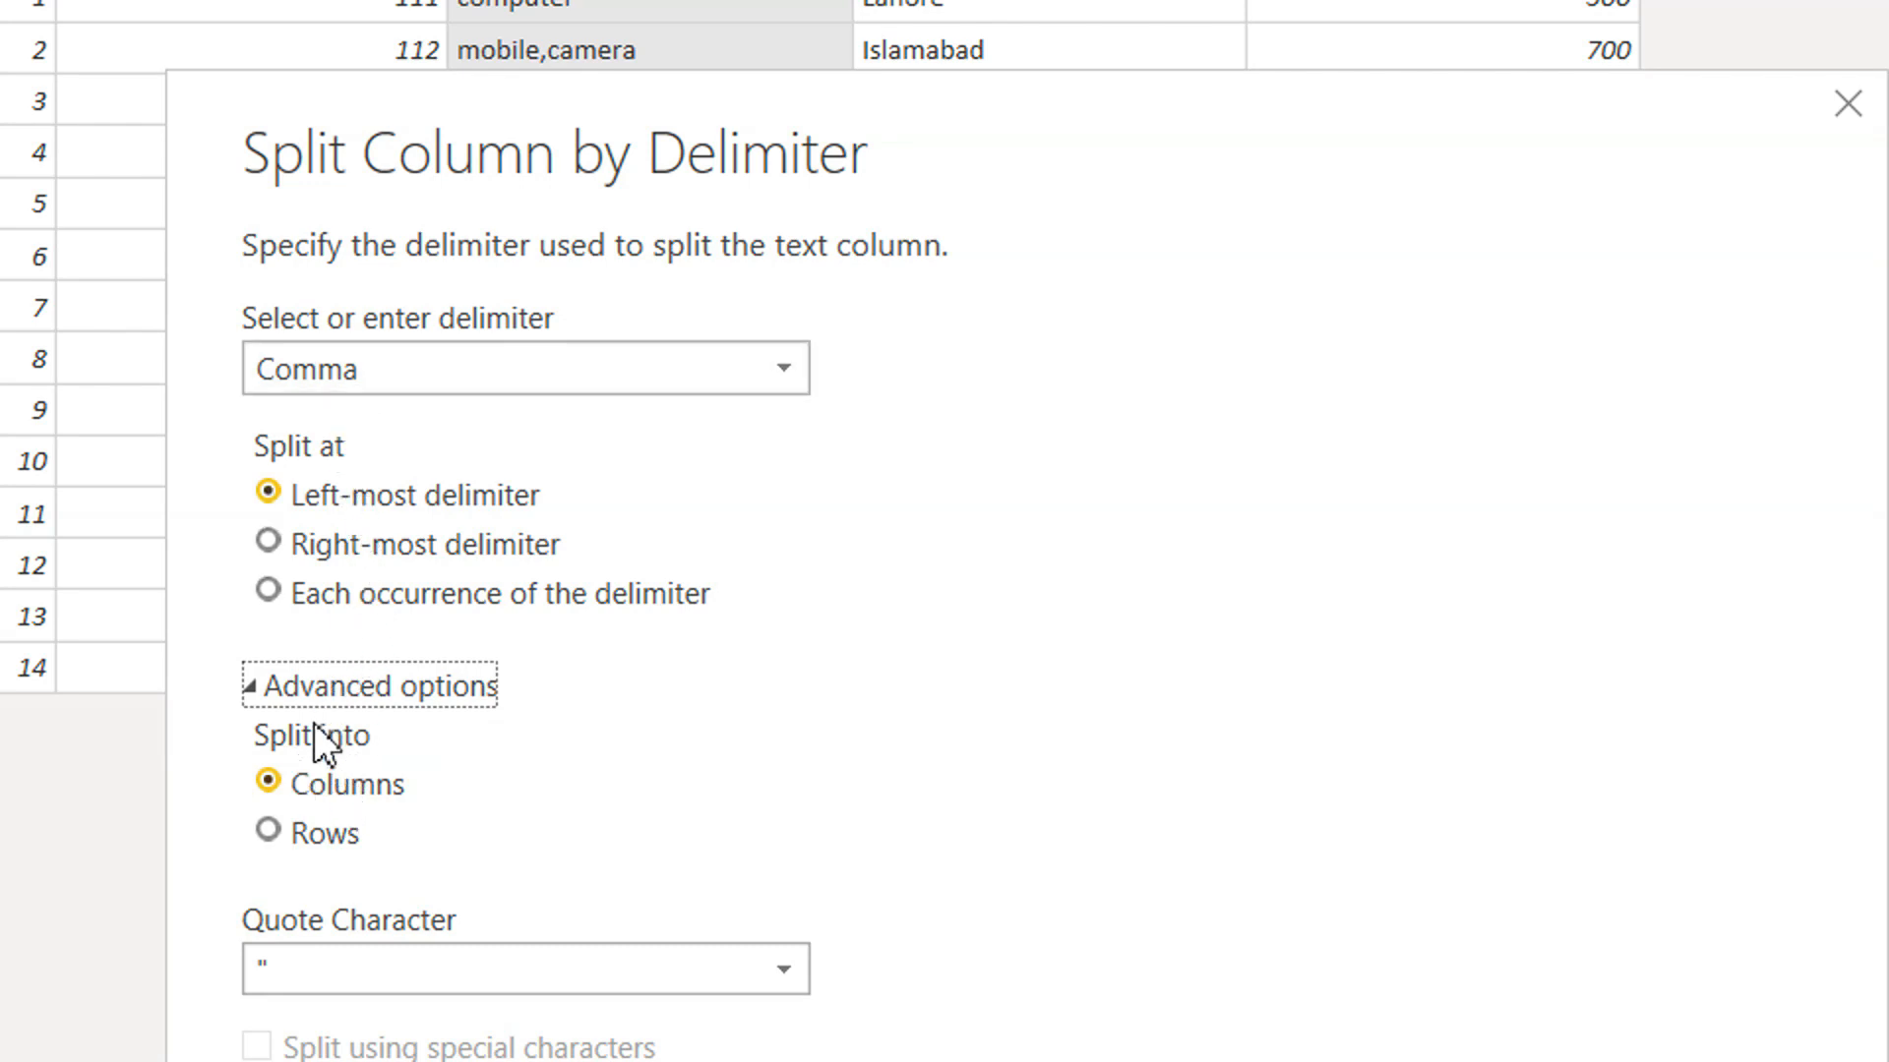
pyautogui.click(292, 834)
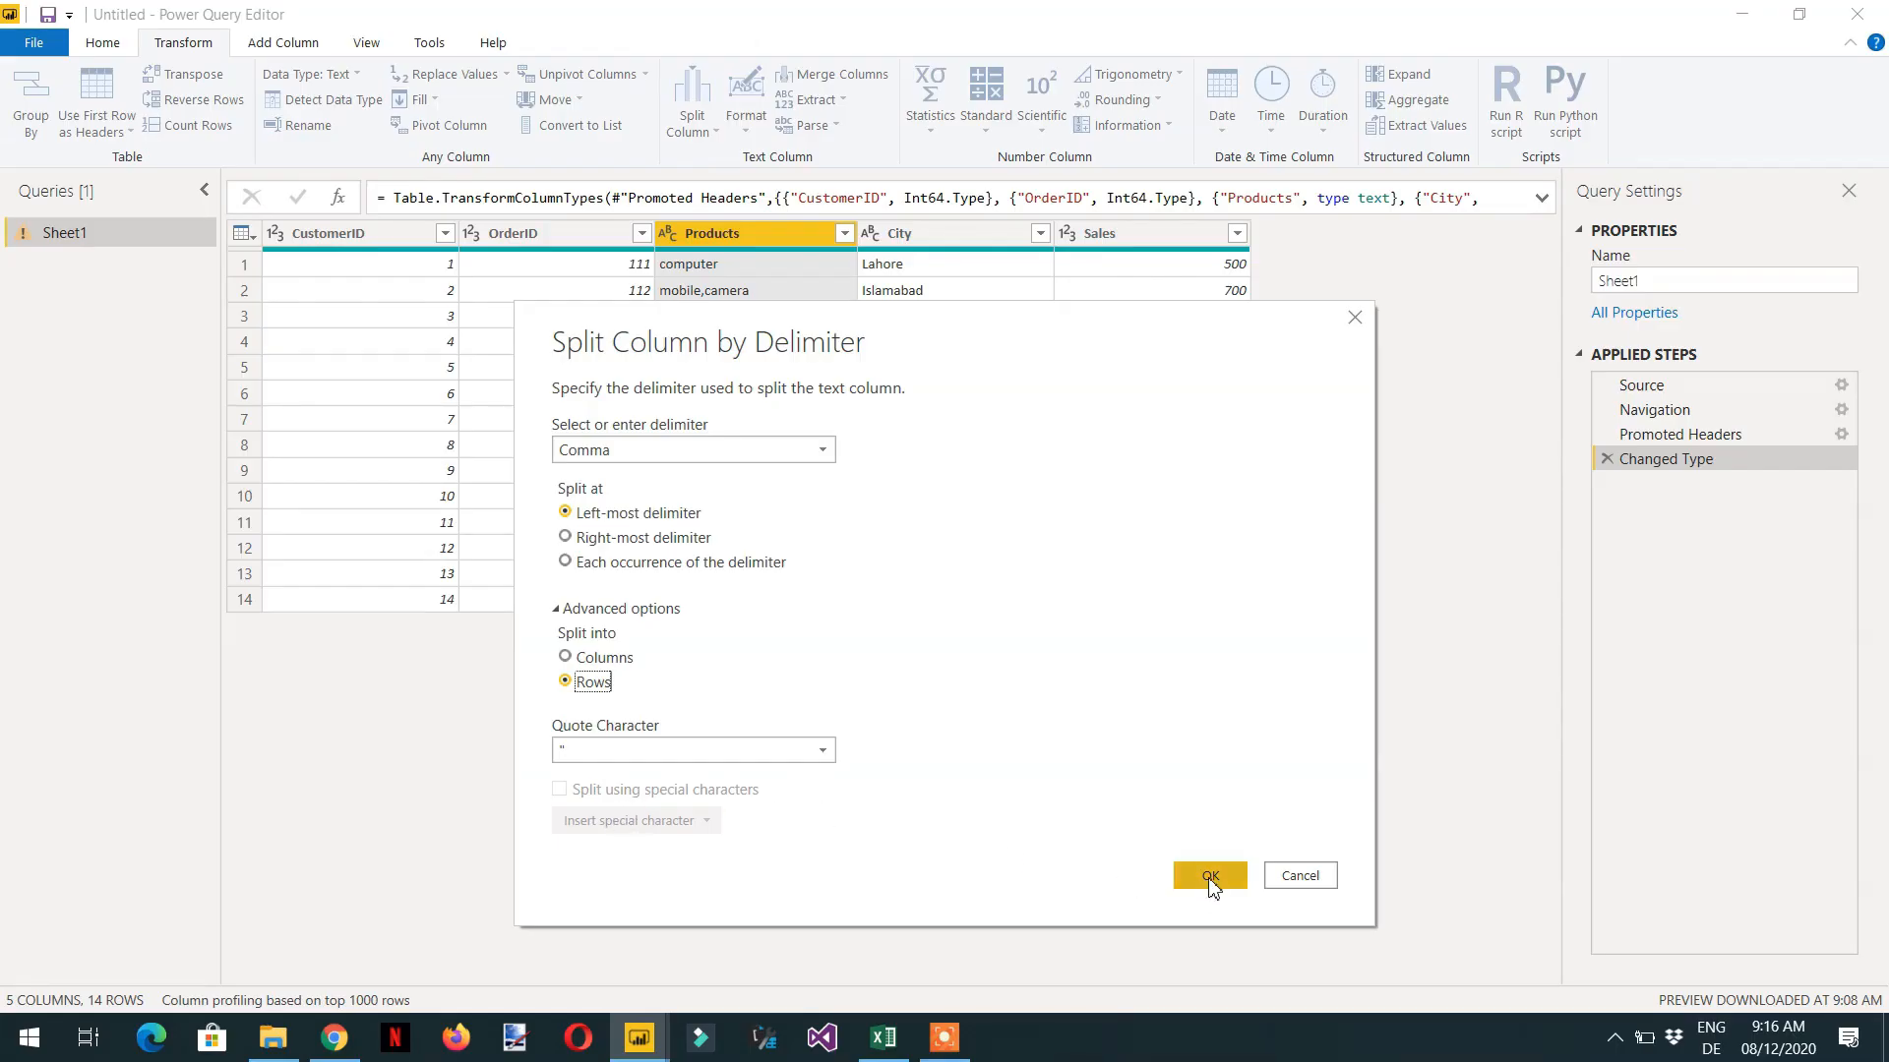
pyautogui.click(1211, 878)
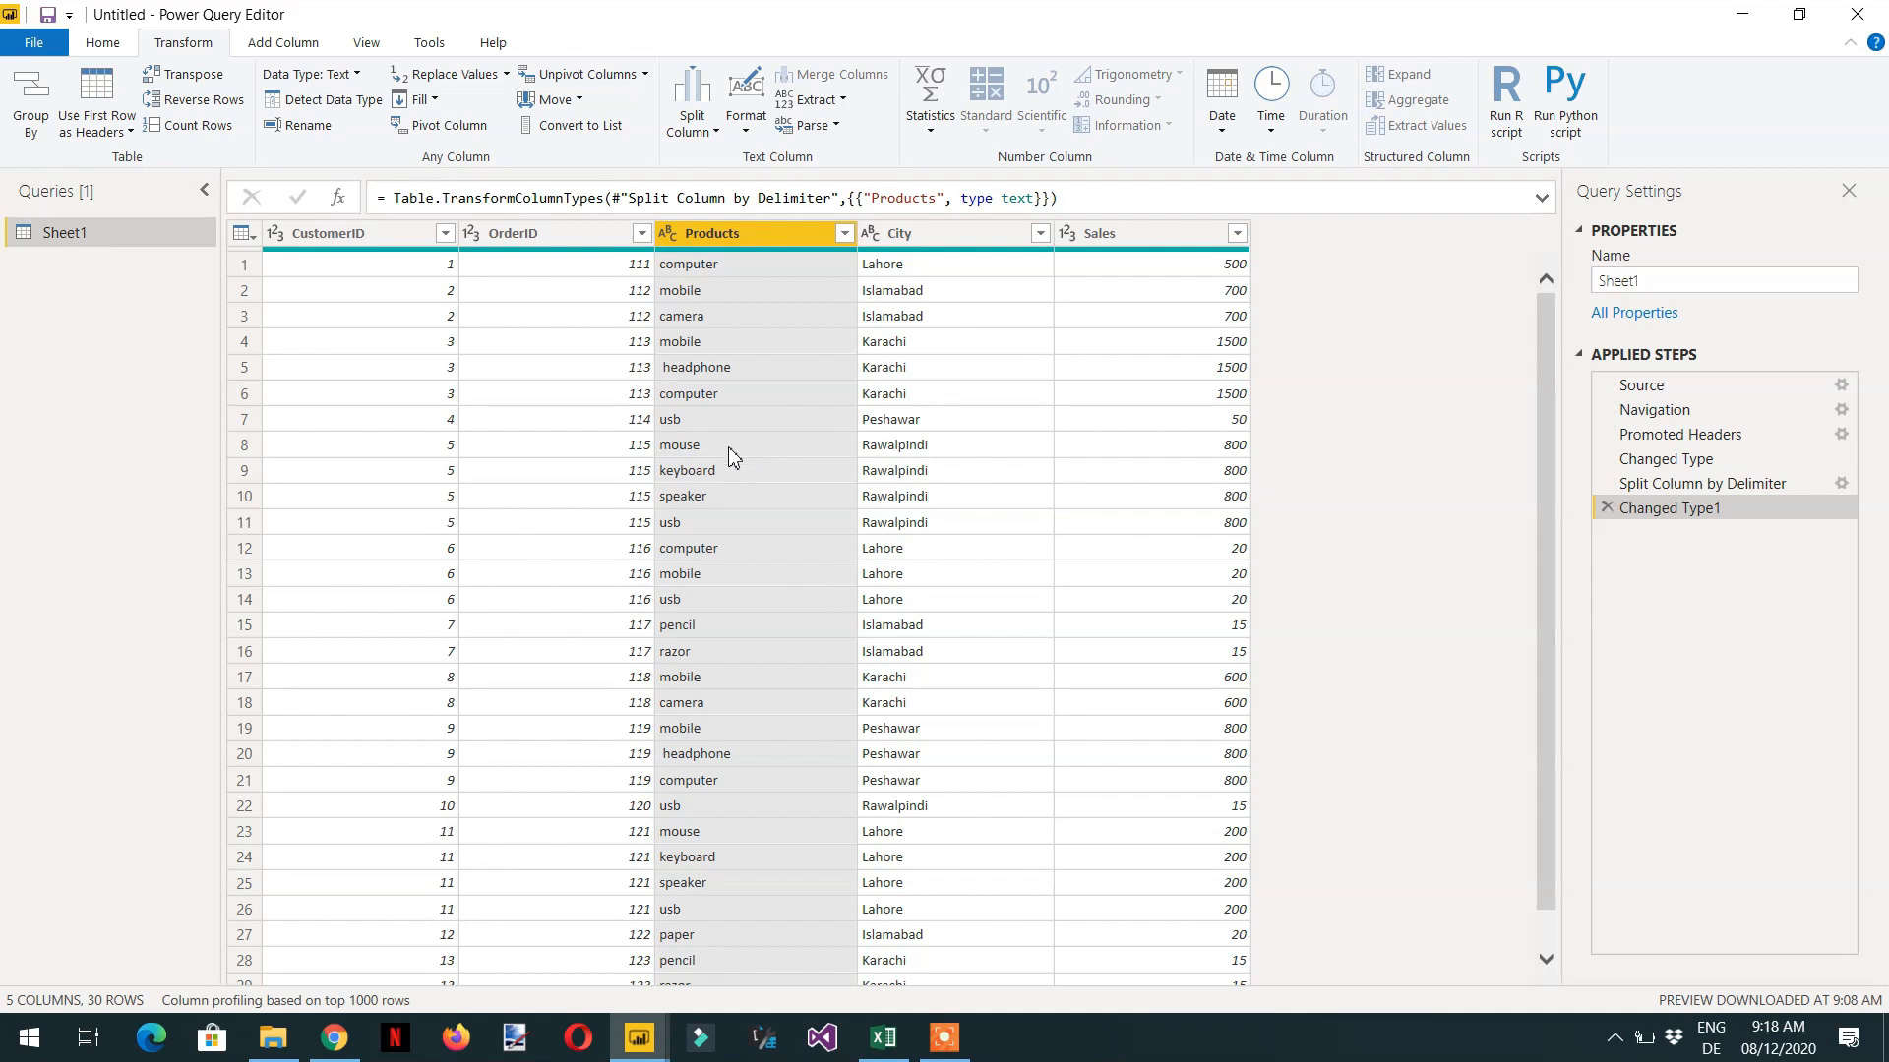
# - Close the Power Query Editor applying the changes, and return to the report page with the City table
pyautogui.click(102, 42)
pyautogui.click(46, 132)
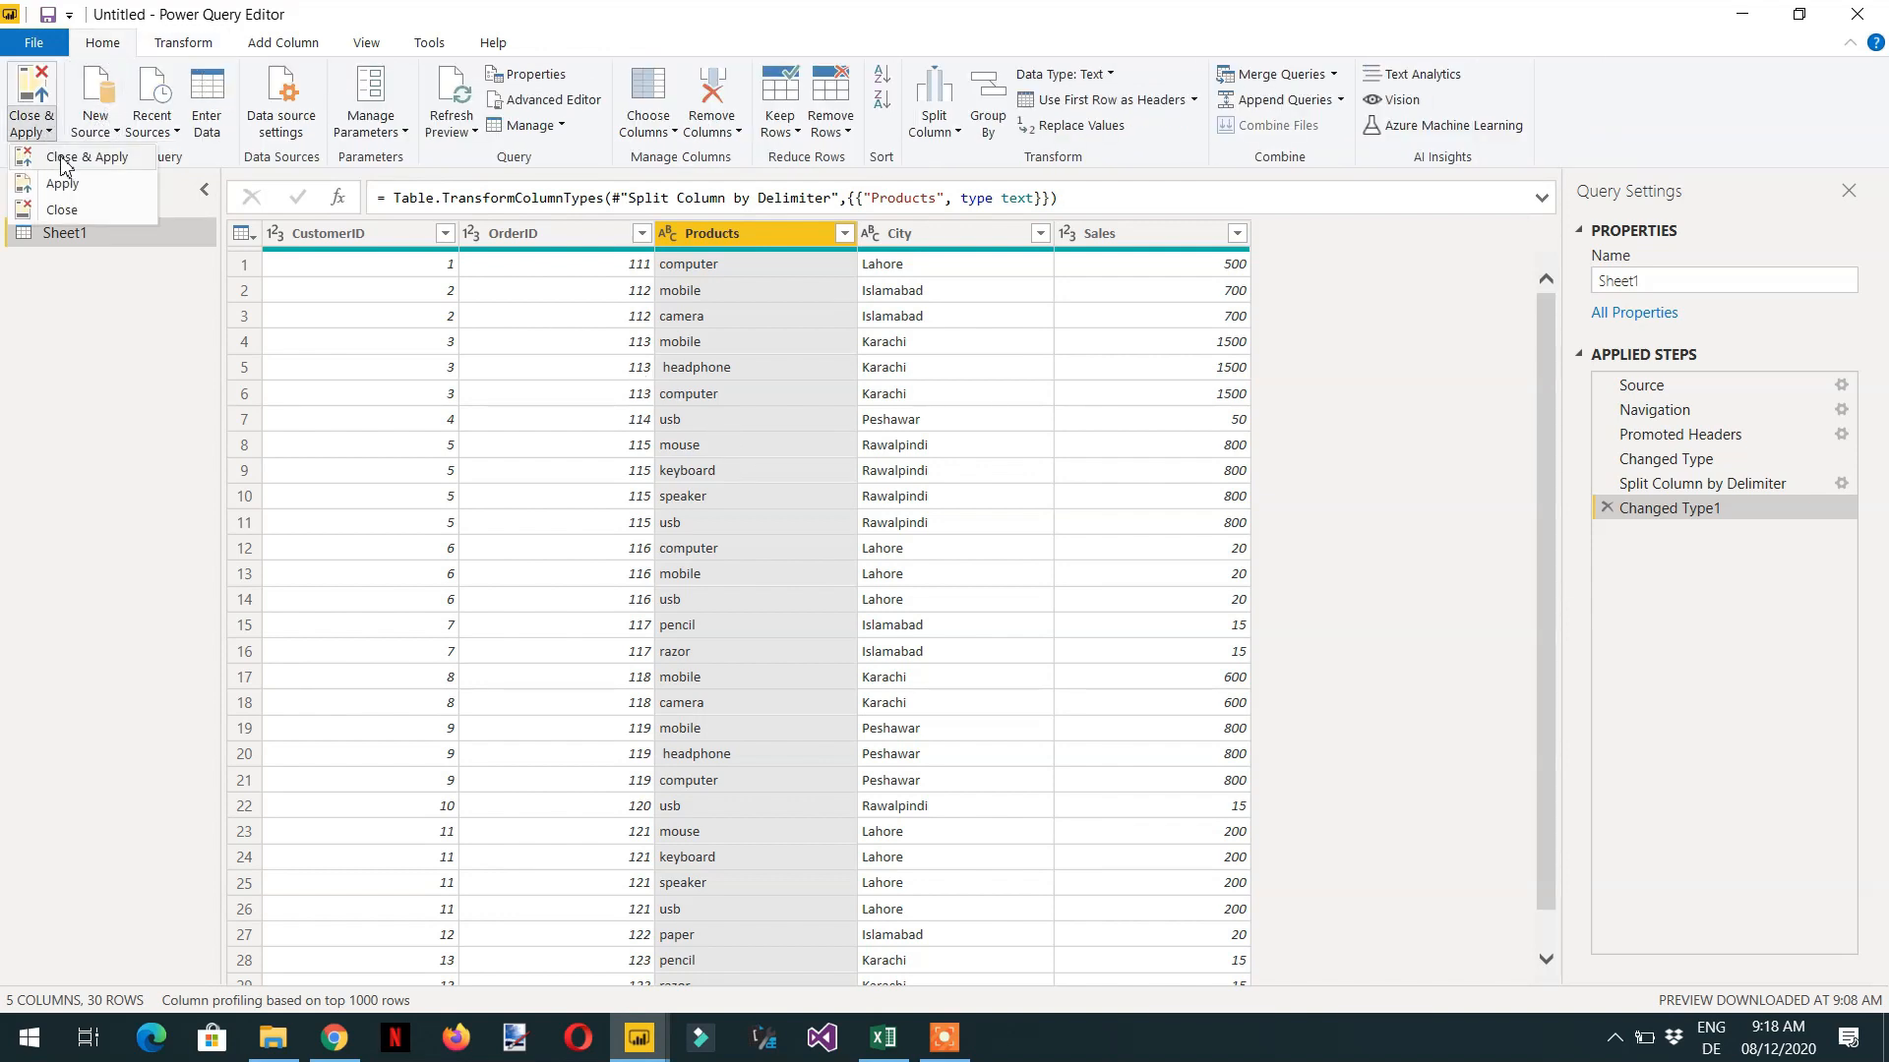
pyautogui.click(65, 157)
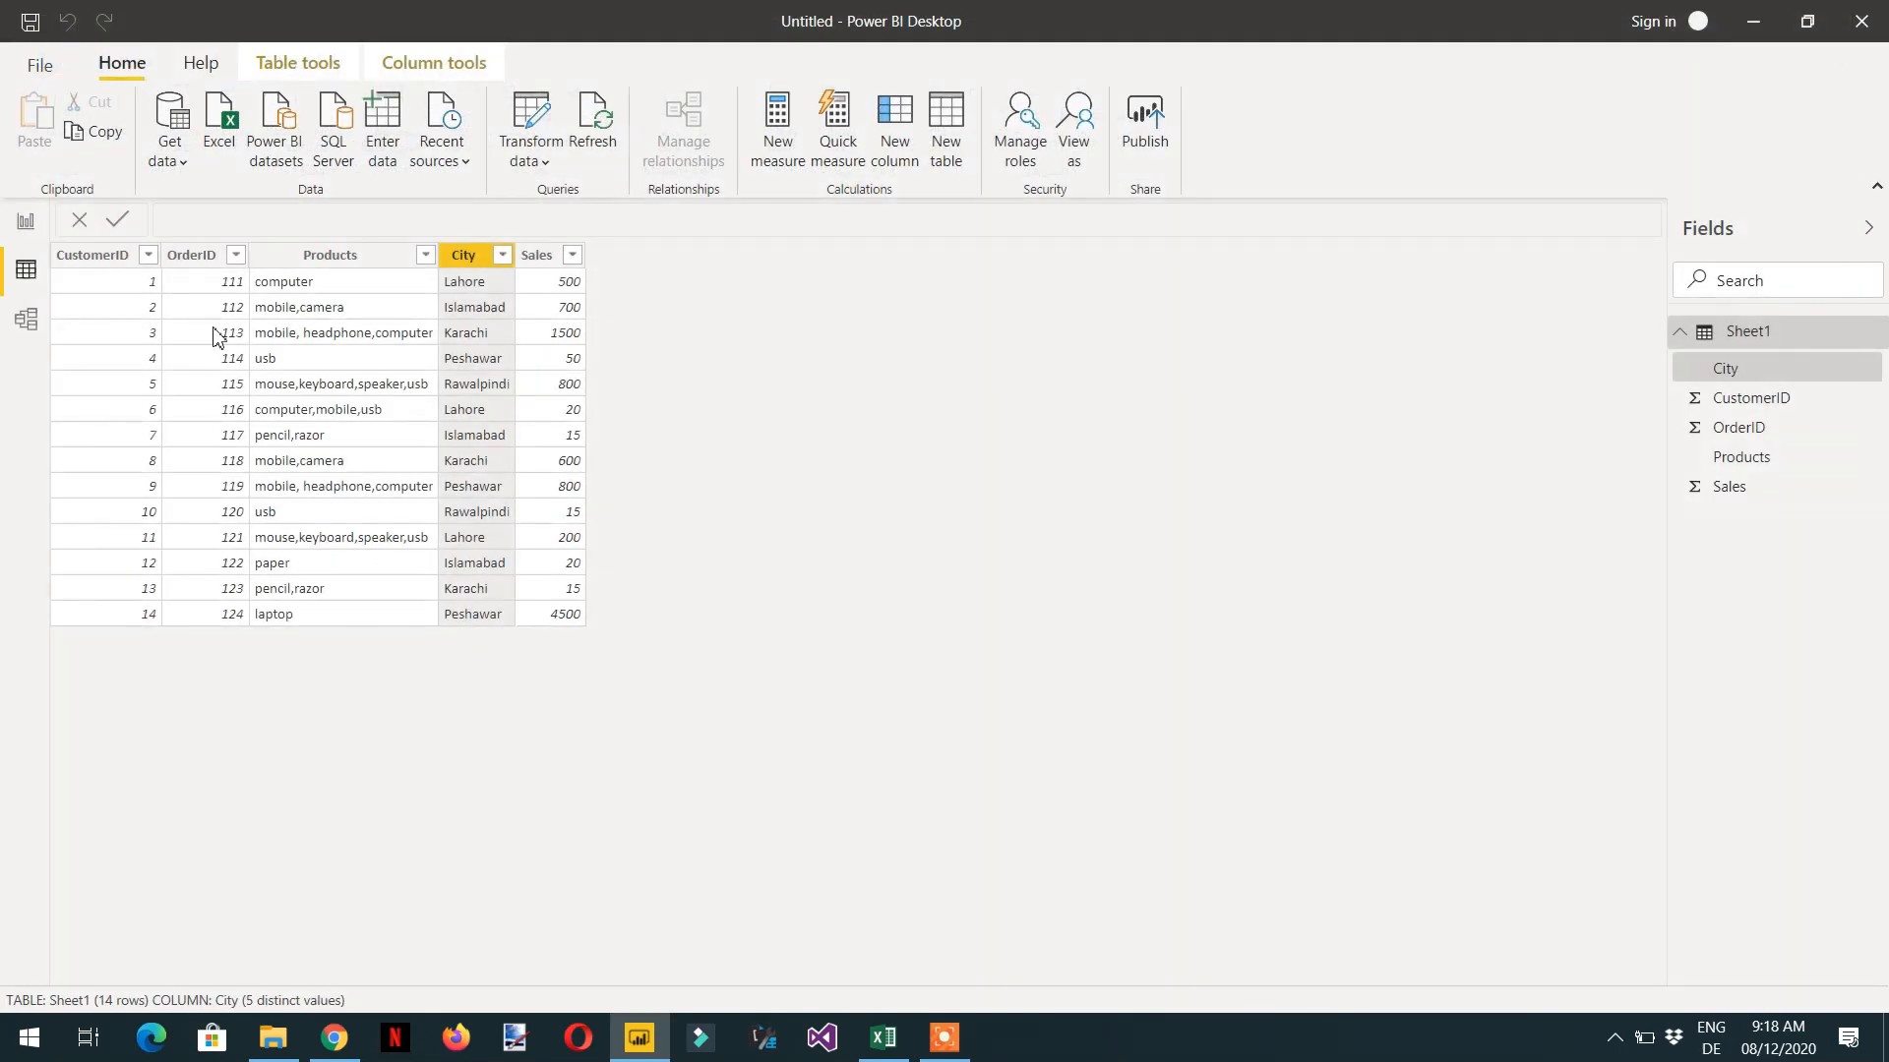
pyautogui.click(27, 226)
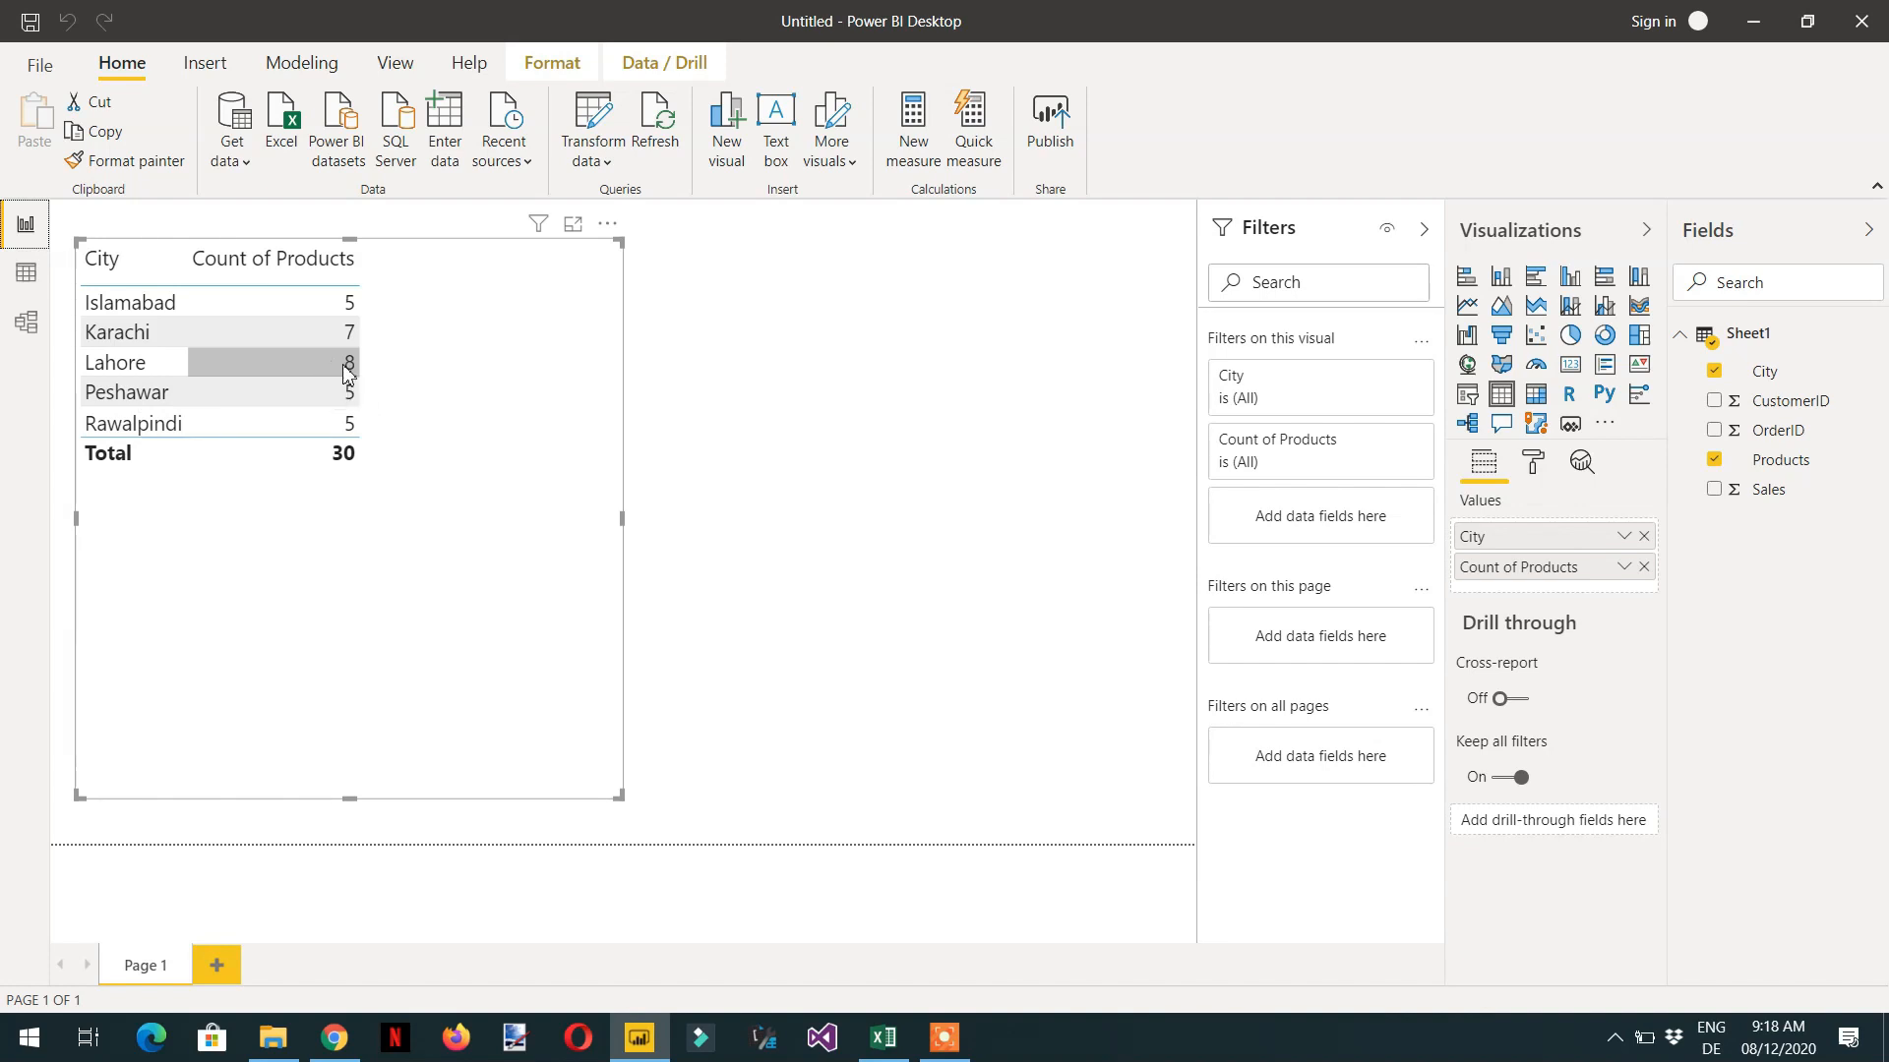
# - Show the updated Sheet1 data rows and filter the City column to Lahore only
pyautogui.click(27, 273)
pyautogui.click(404, 255)
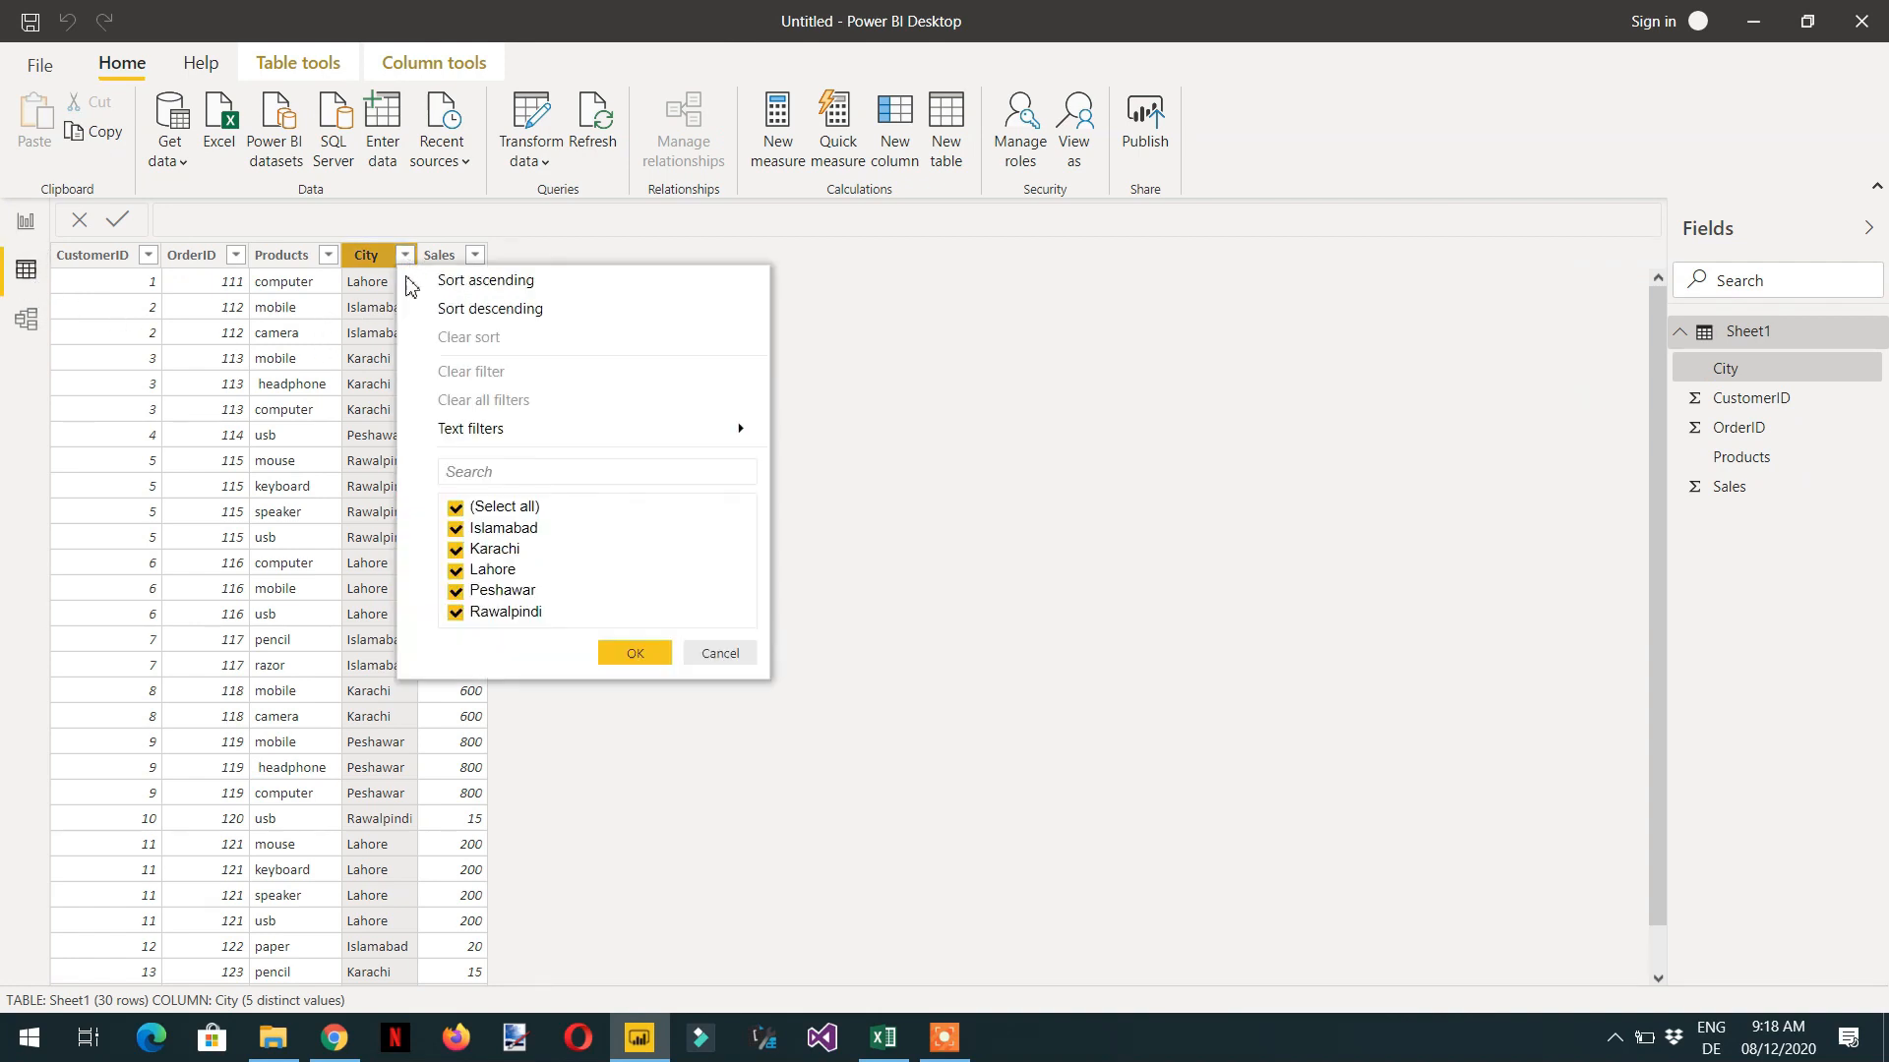
pyautogui.click(455, 507)
pyautogui.click(455, 570)
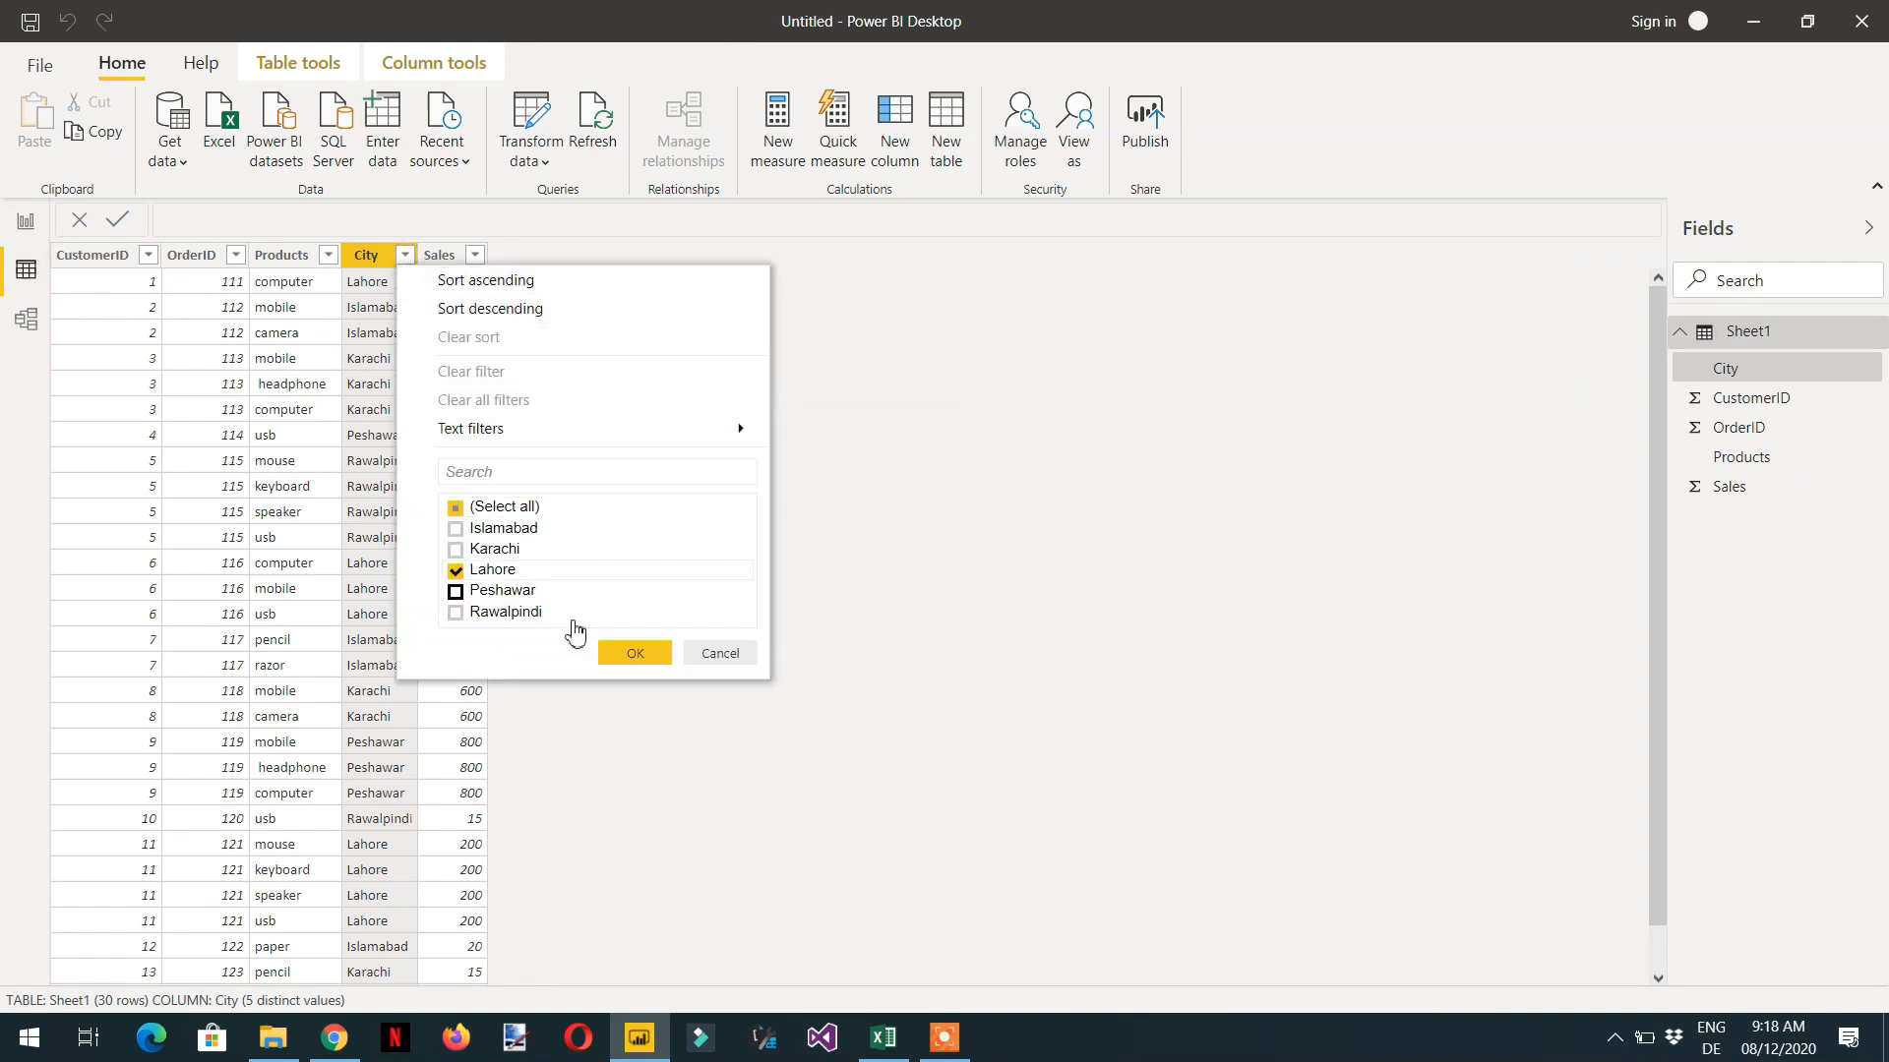
pyautogui.click(635, 654)
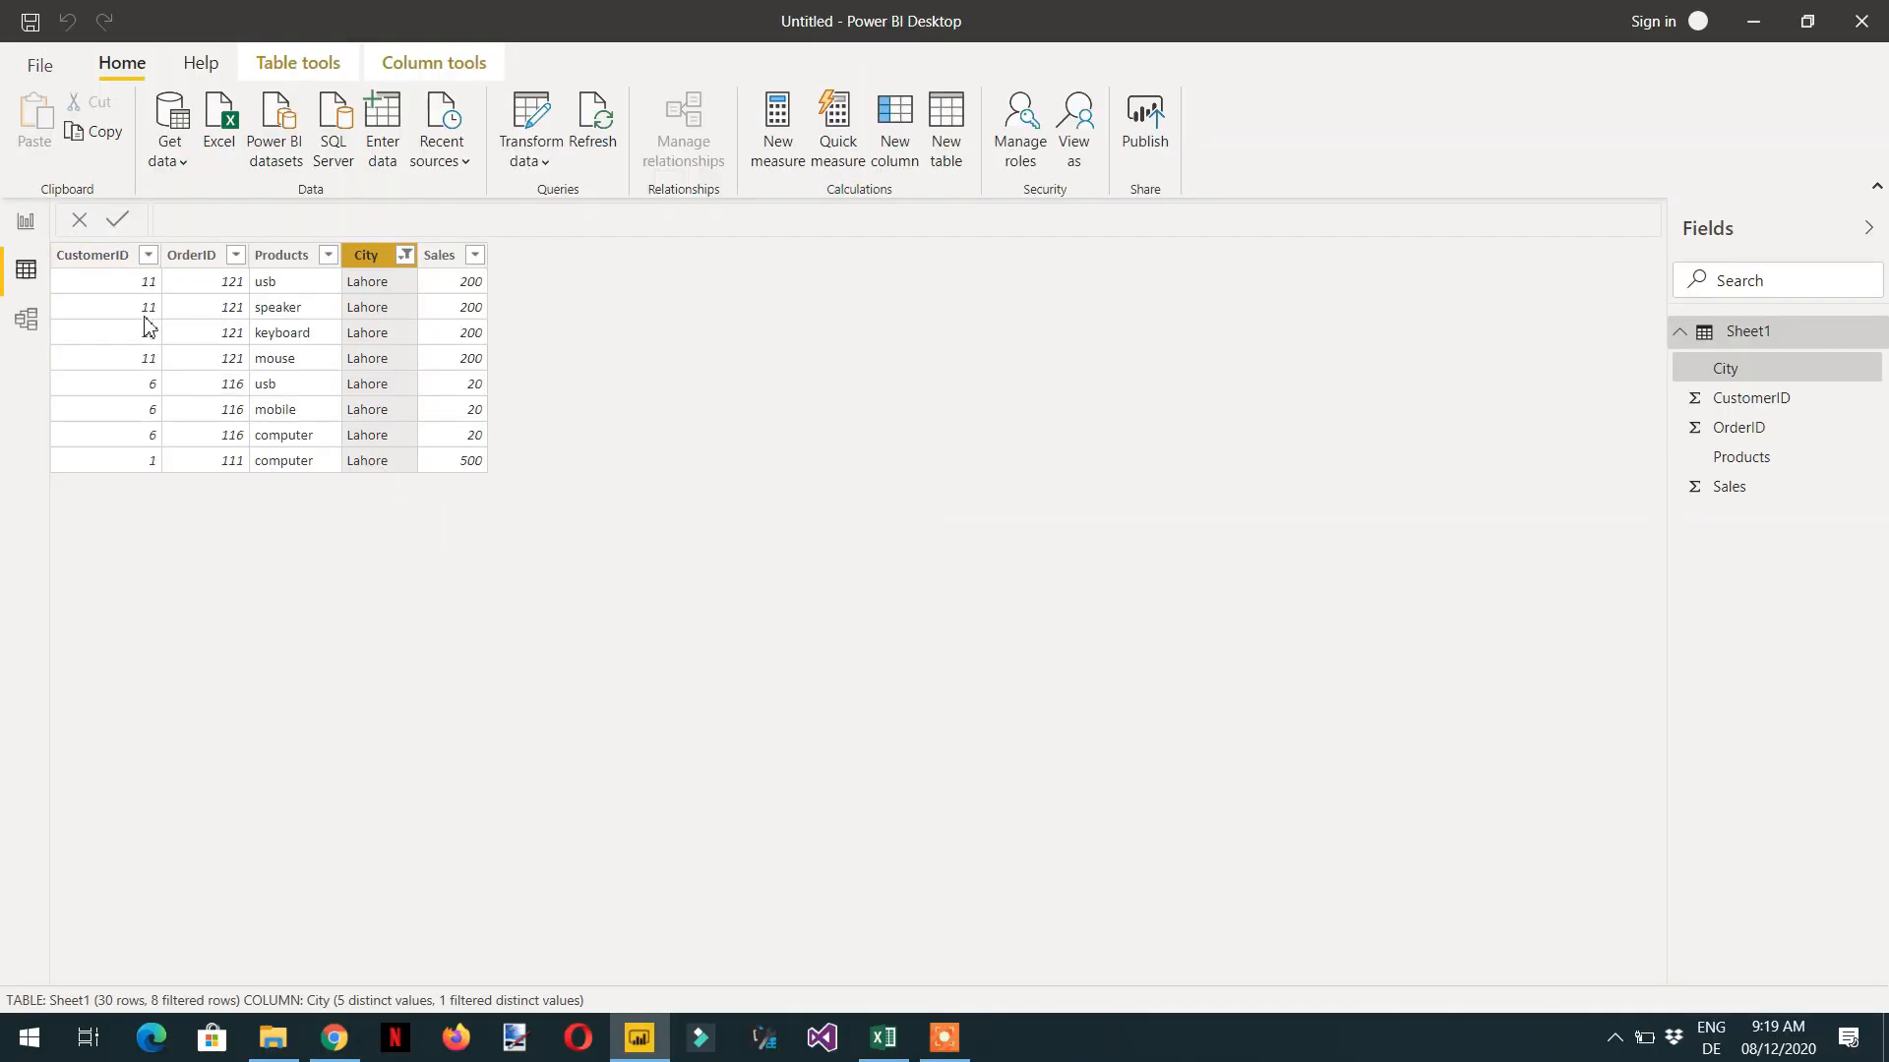
# - Return to the report and summarize the table visual's Products field by Count (Distinct)
pyautogui.click(25, 224)
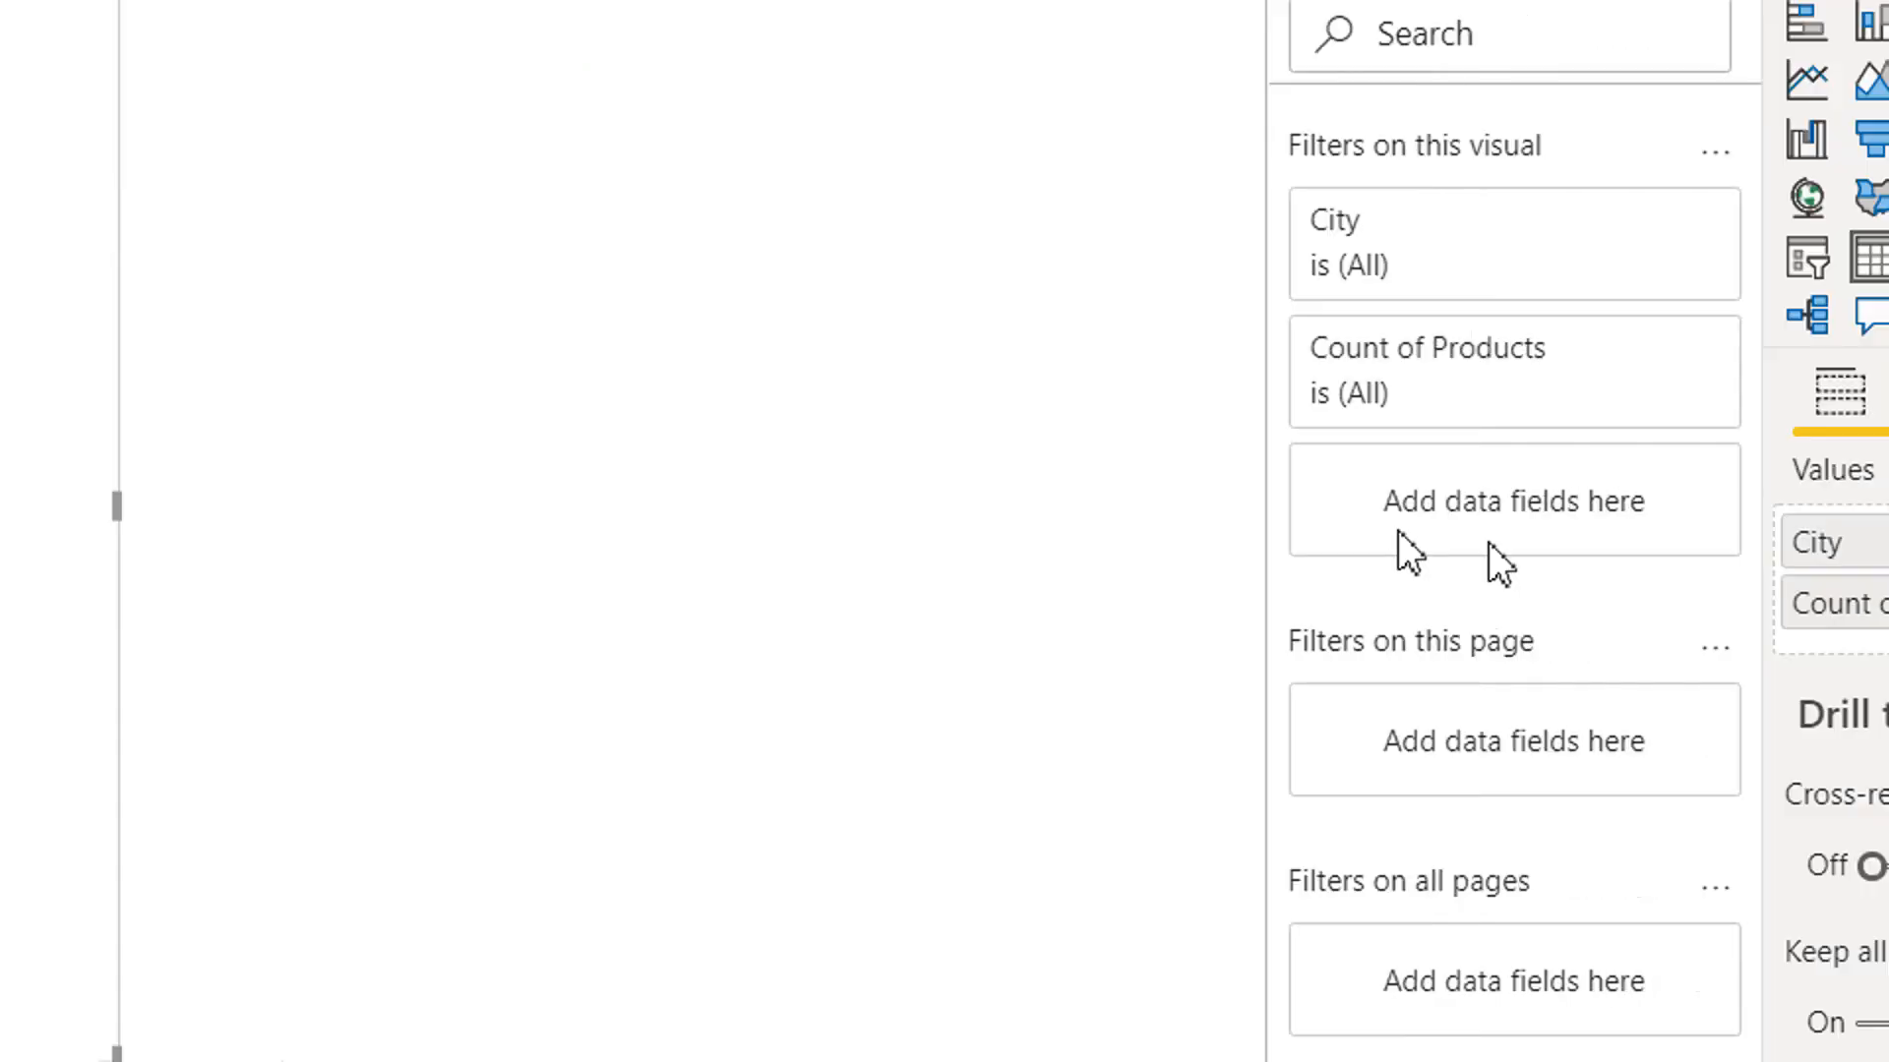
pyautogui.click(1606, 603)
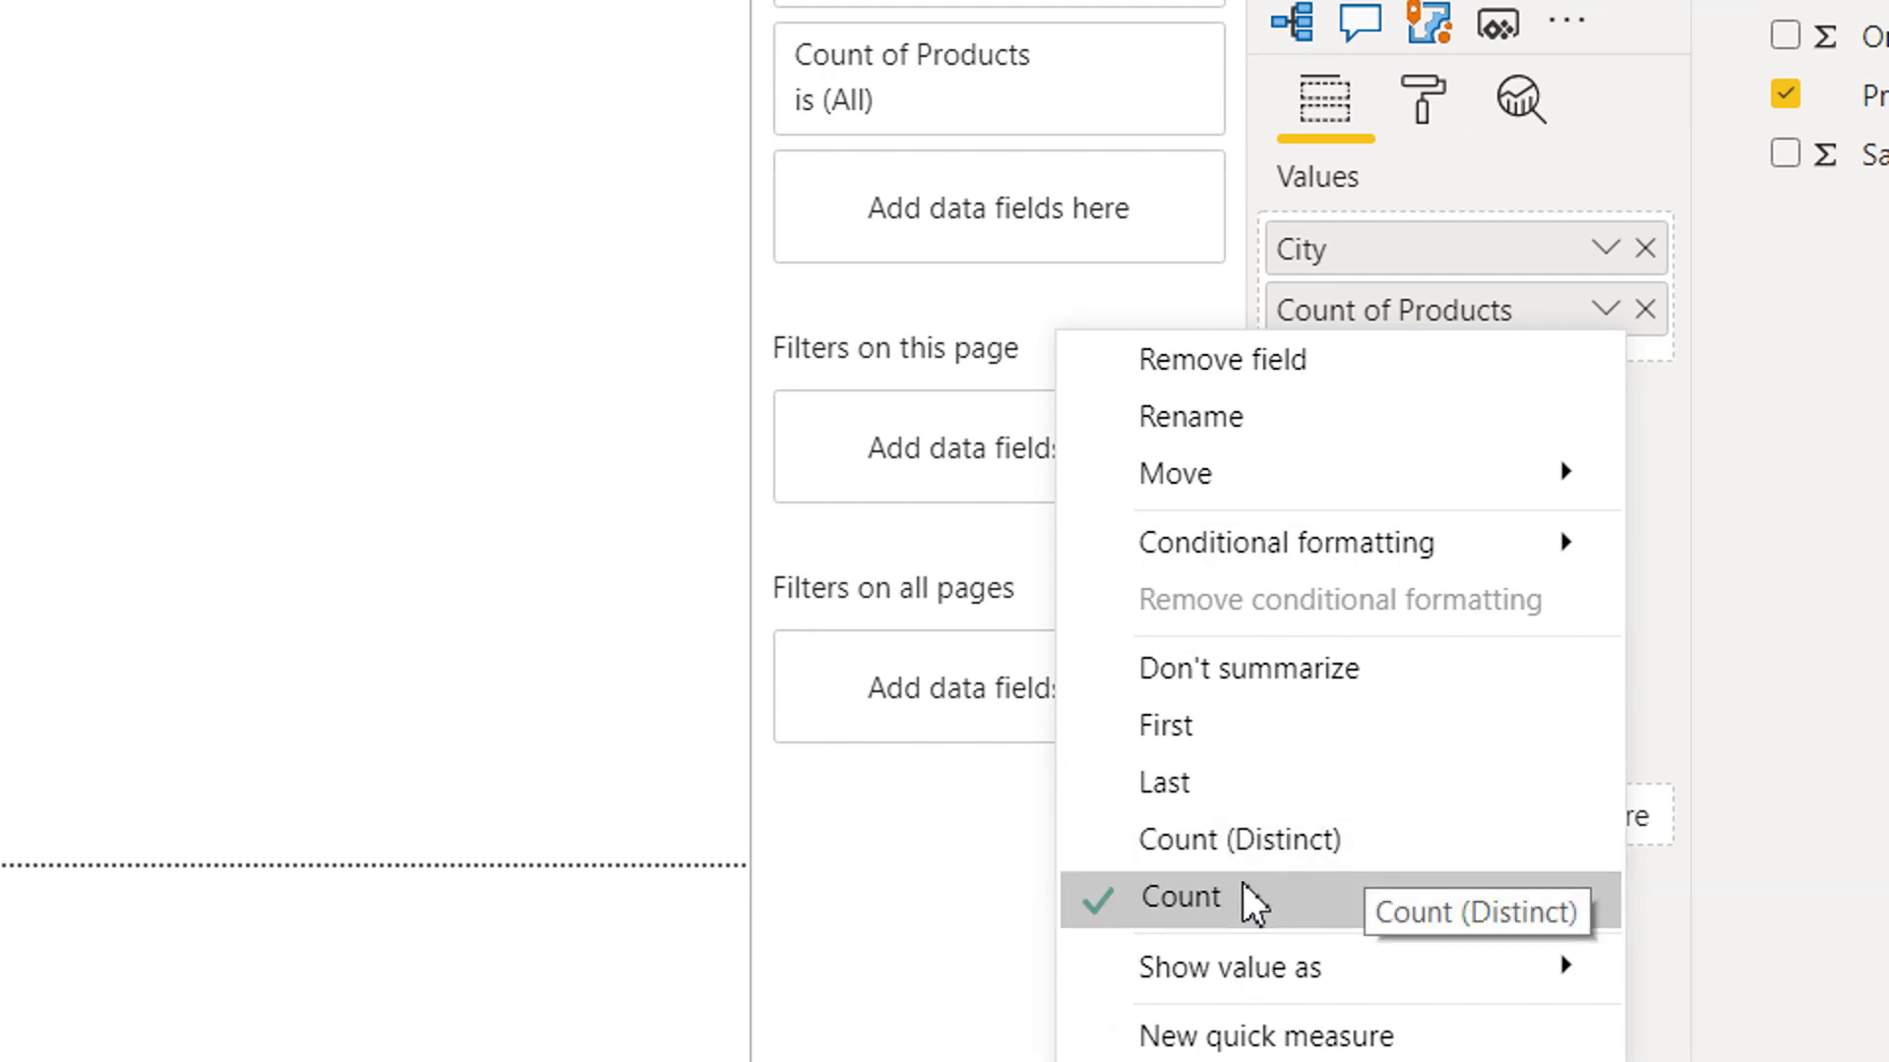
pyautogui.click(1289, 840)
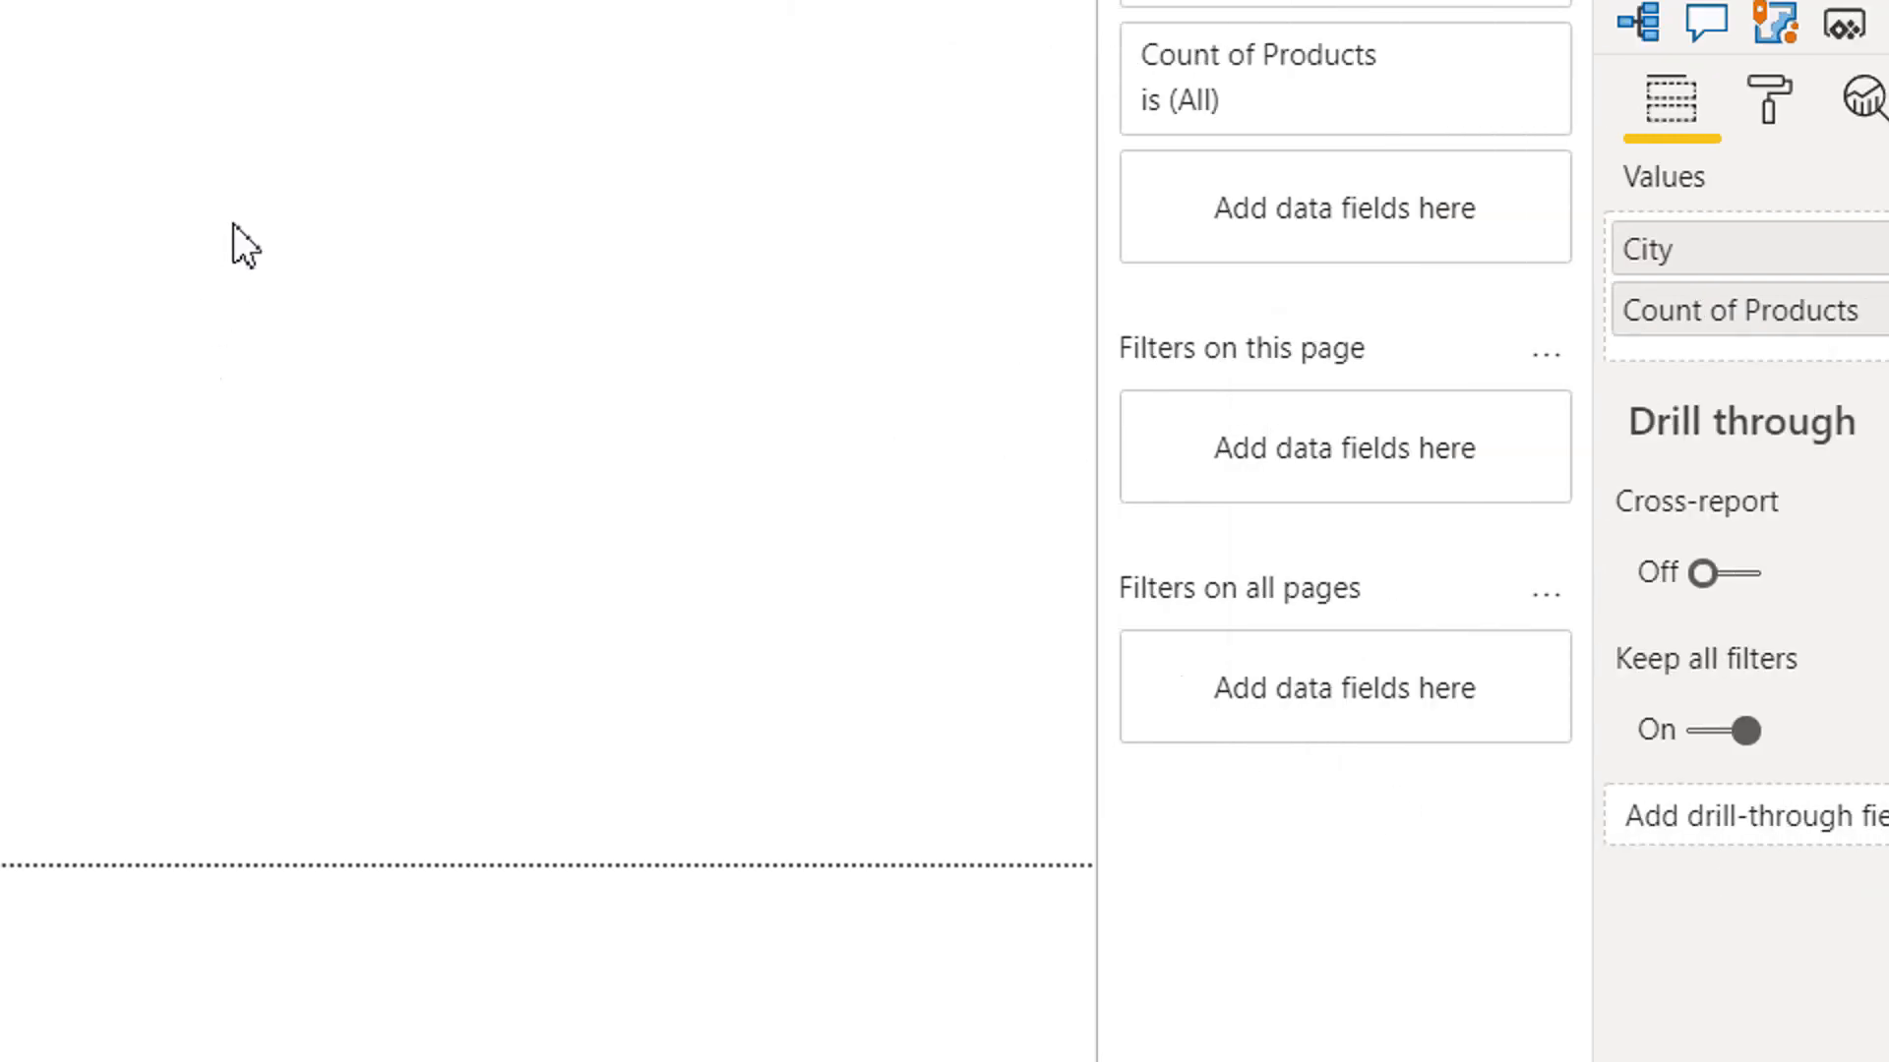